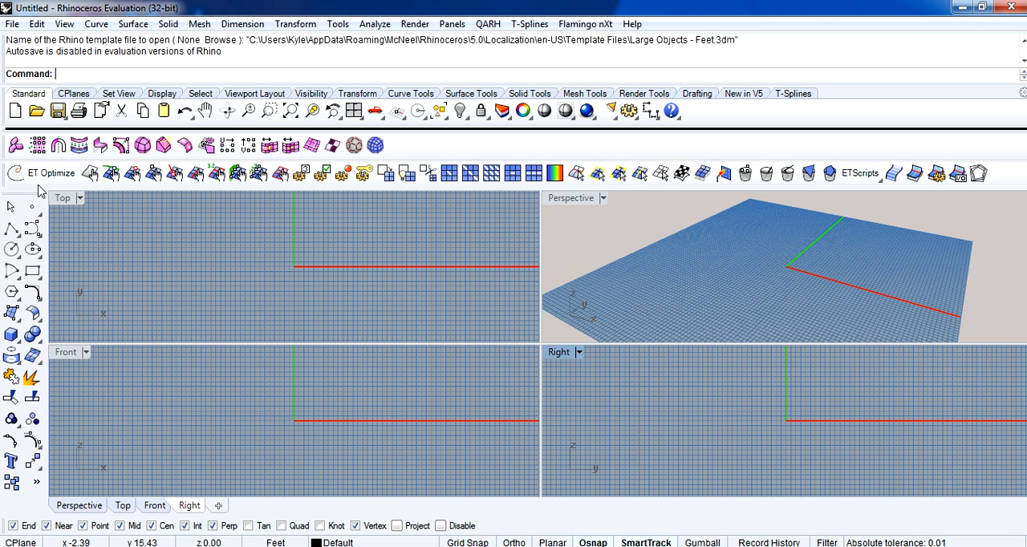
Draw a four-sided 3-D Face mesh near the grid's upper-left corner in the Top viewport.
scroll(438, 243, down, 1)
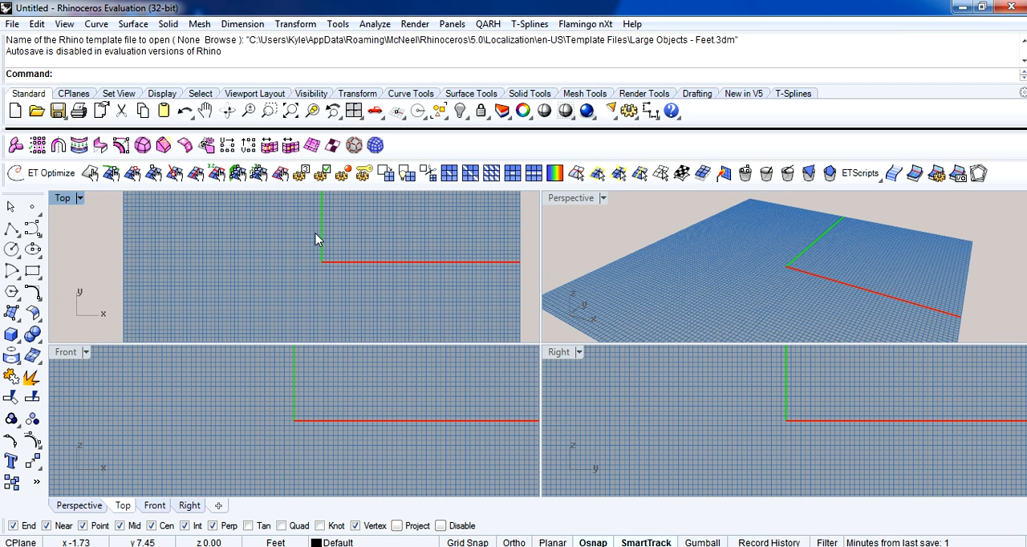
right_drag(309, 240, 325, 306)
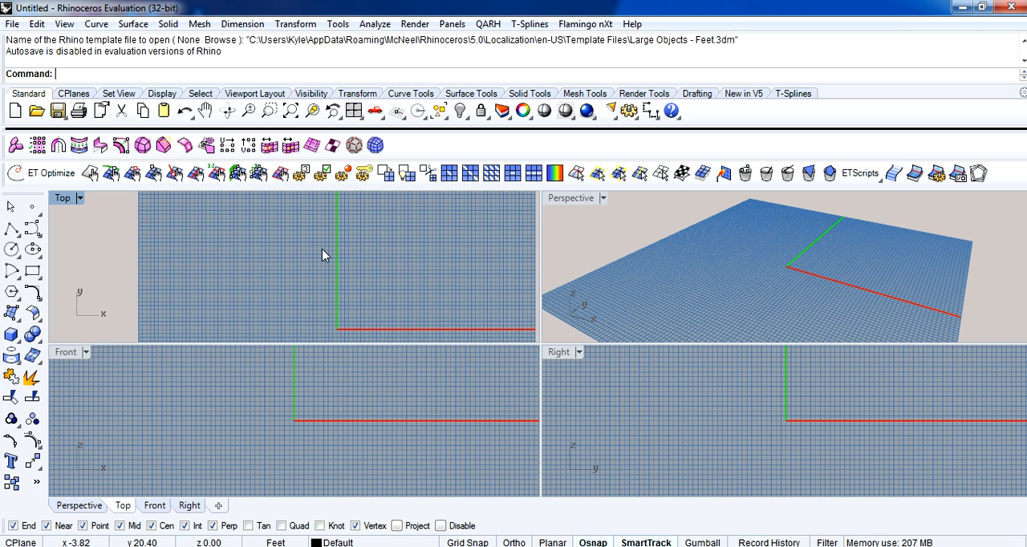
scroll(322, 252, down, 3)
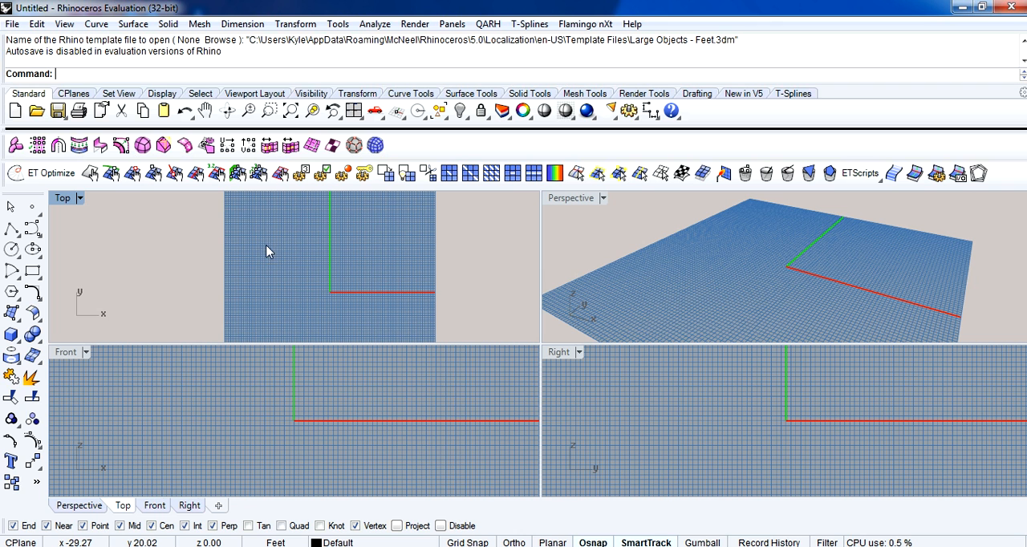
click(200, 23)
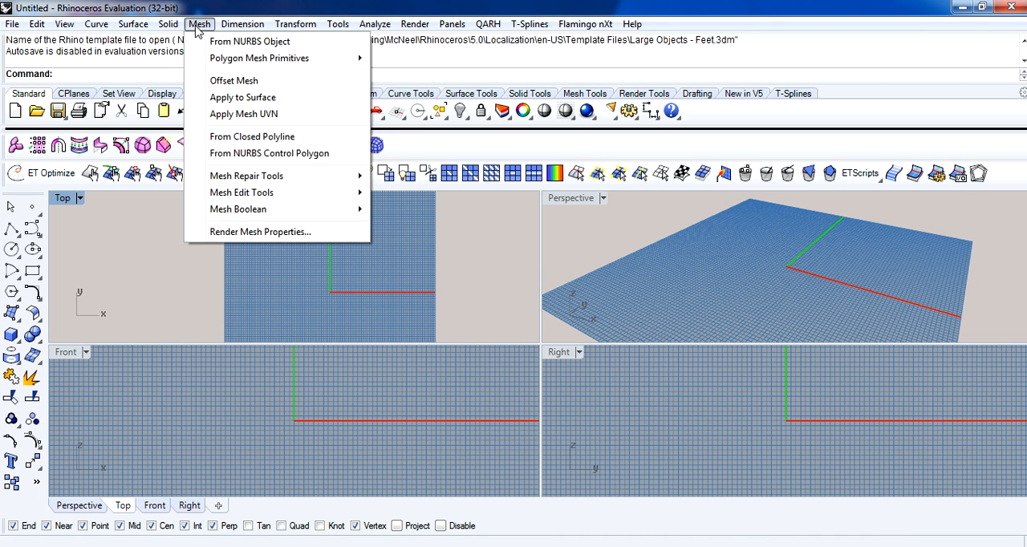
mouse_move(264, 58)
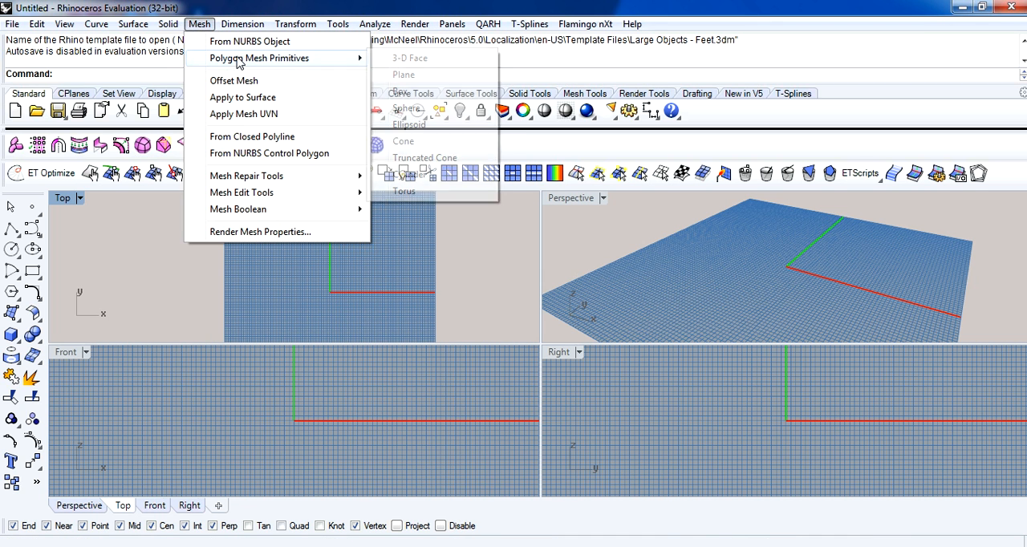
click(389, 58)
right_drag(297, 244, 377, 321)
right_drag(351, 277, 335, 231)
click(304, 233)
click(332, 233)
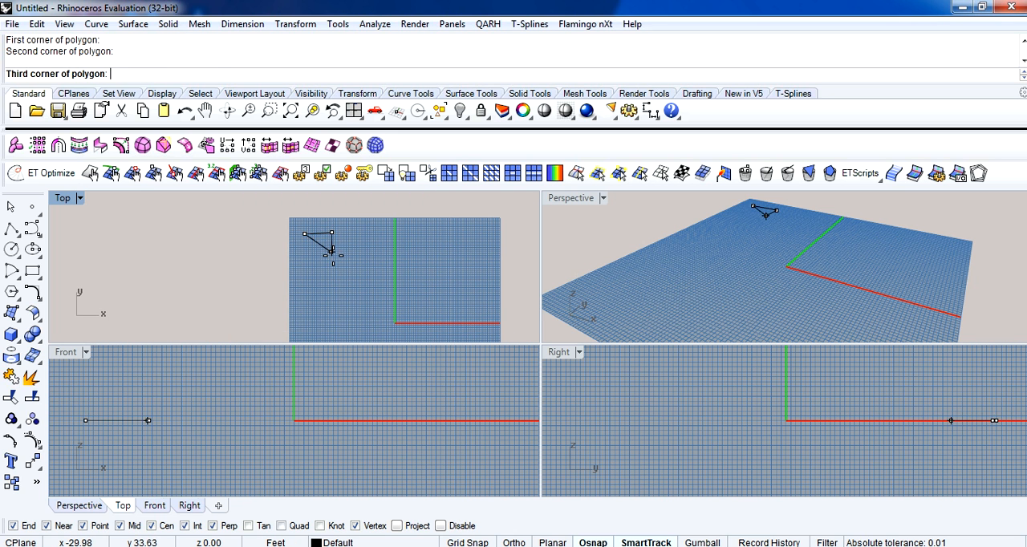
click(334, 260)
click(304, 261)
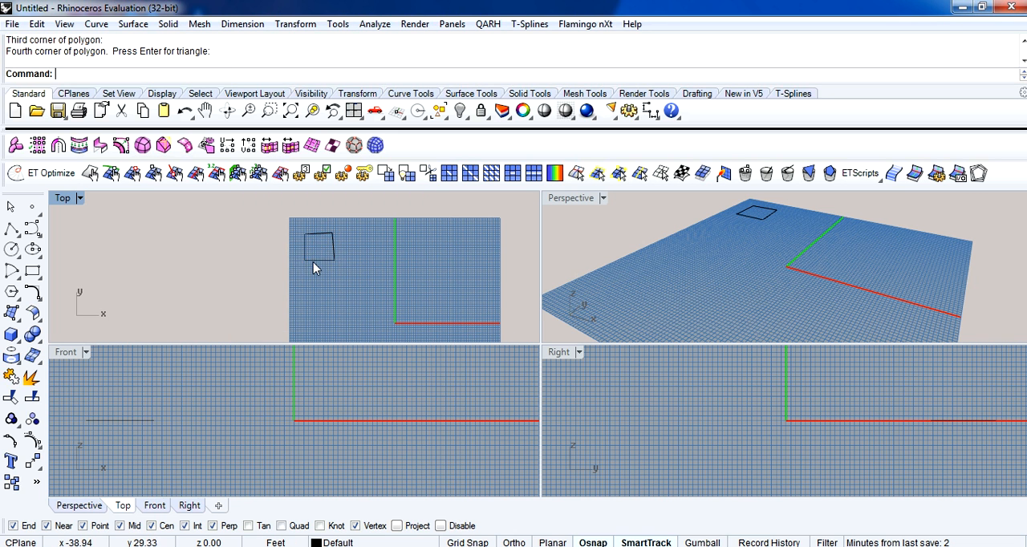
Set the Top viewport's display mode to Shaded.
scroll(313, 262, up, 5)
click(80, 197)
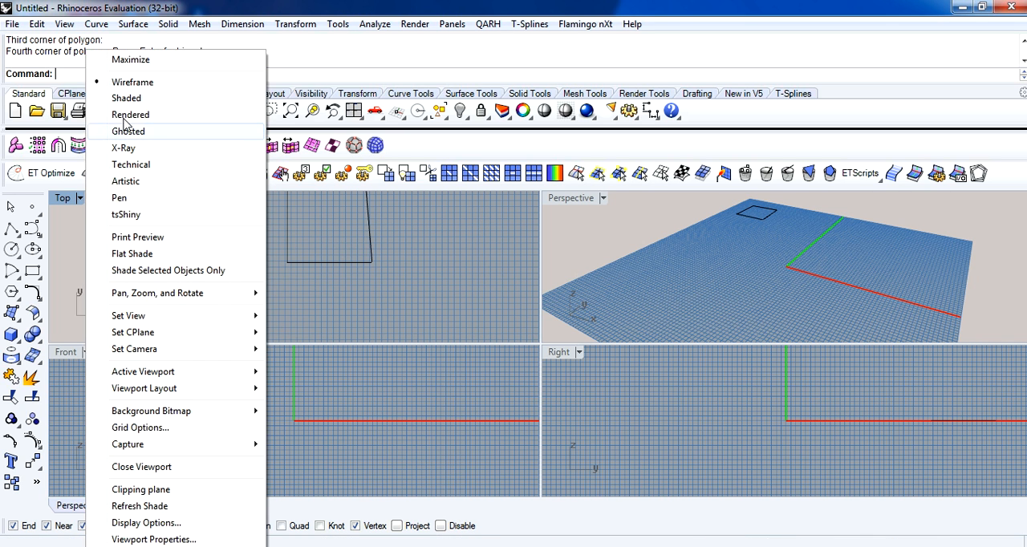
click(129, 96)
scroll(402, 244, down, 3)
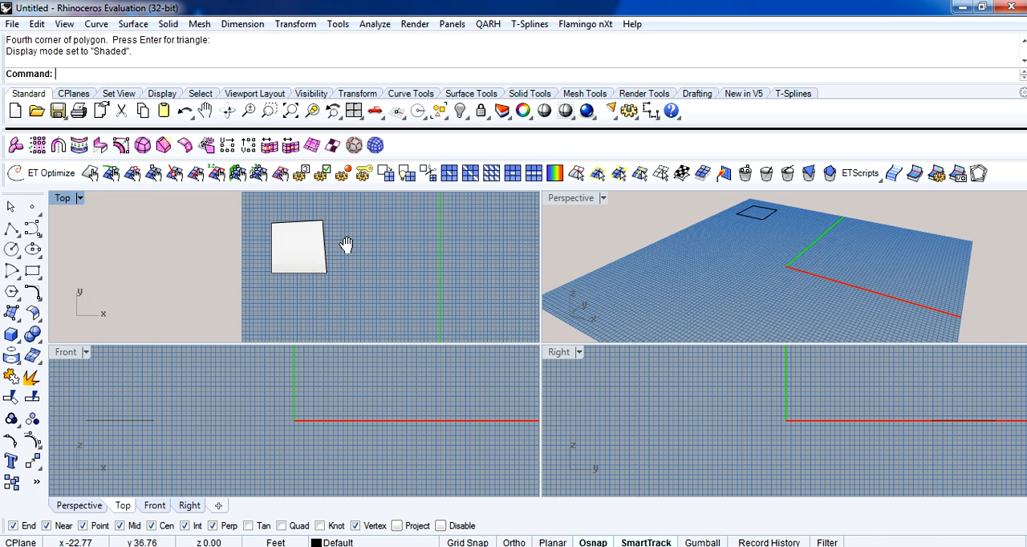
Subdivide the single-face mesh with ET Subdivide using the CatmullClark rule.
click(330, 251)
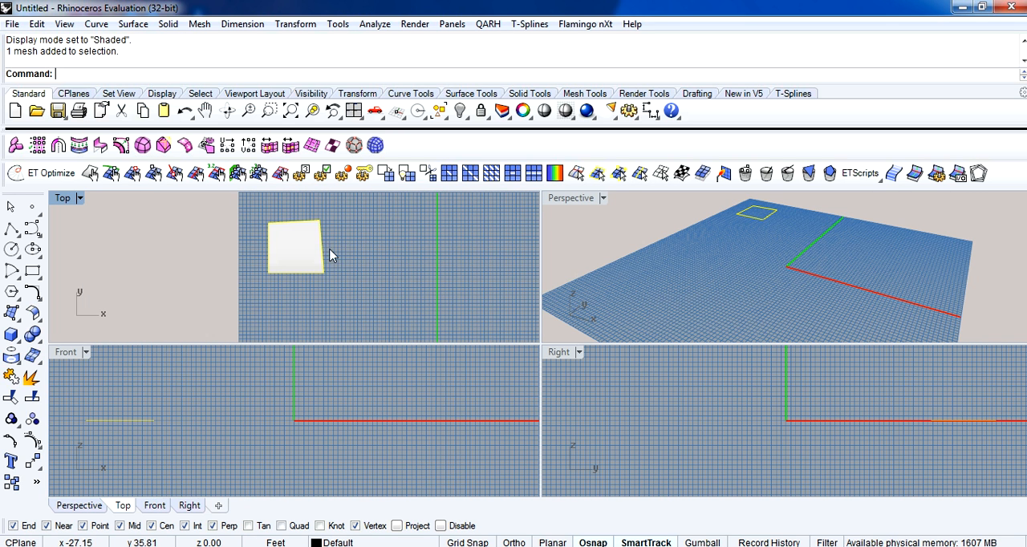
click(387, 178)
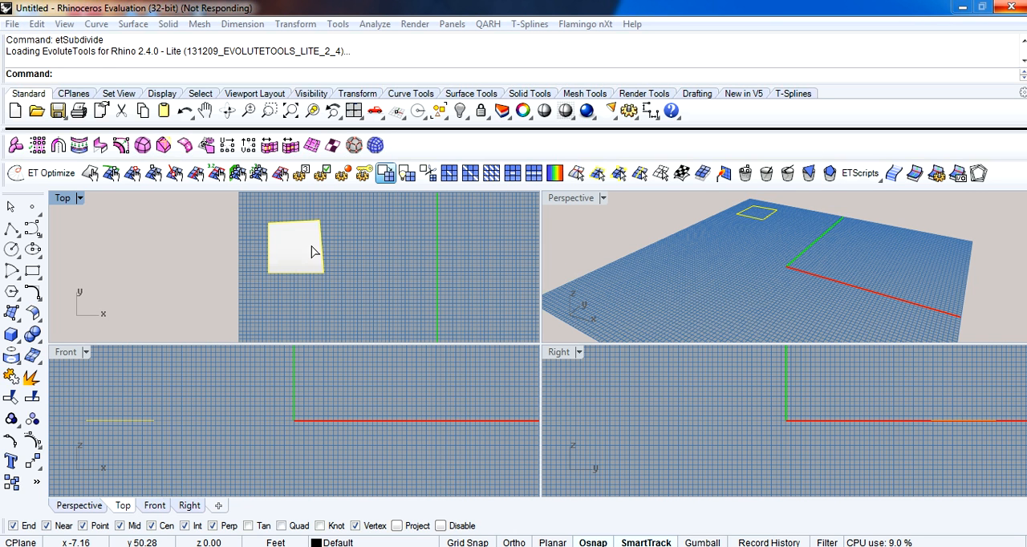
click(161, 74)
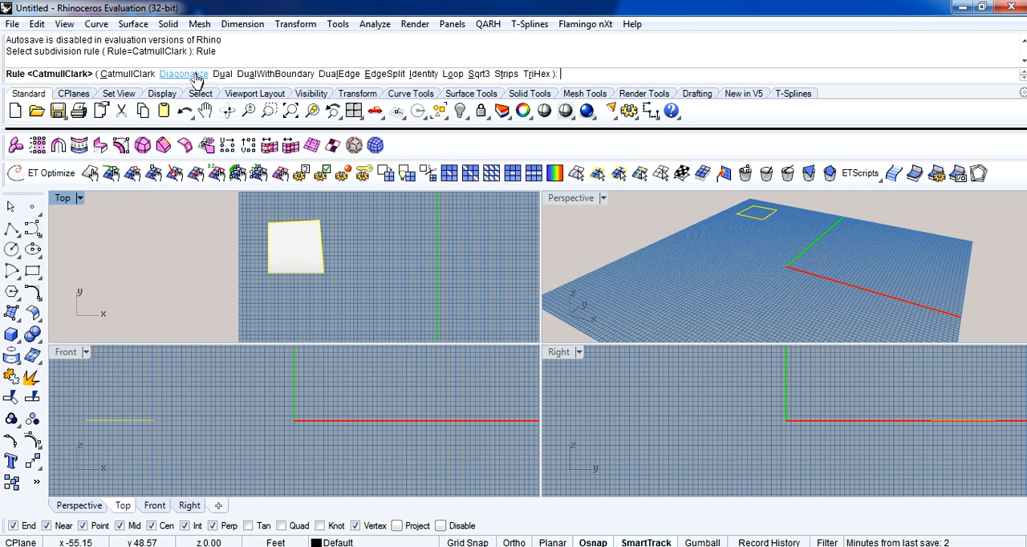
click(144, 78)
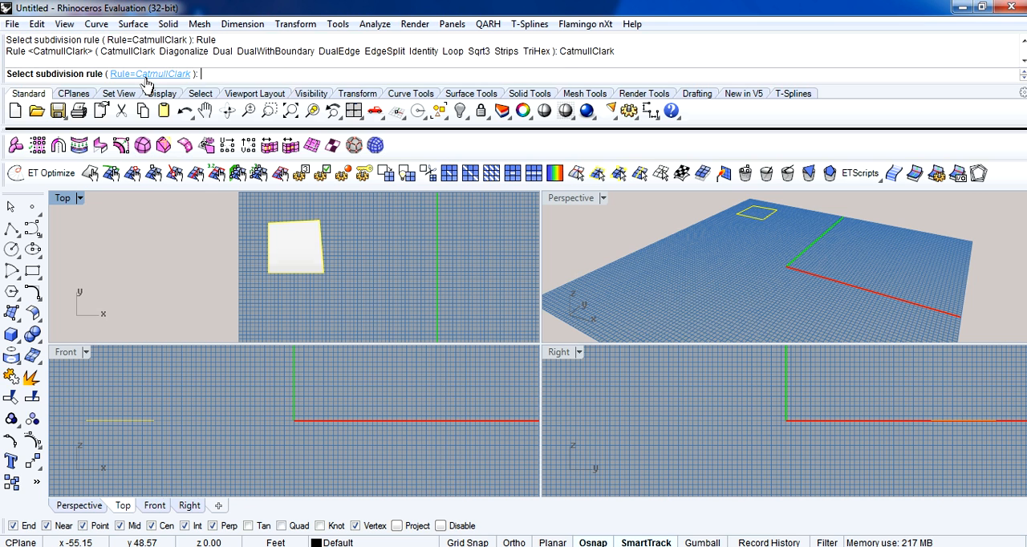
key(Return)
click(367, 291)
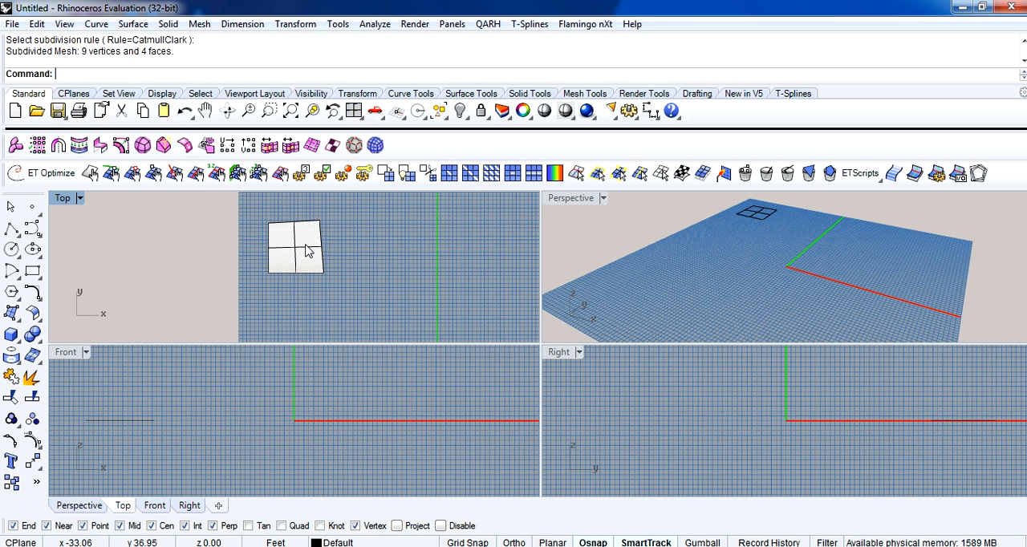
Move the subdivided mesh about 16.6 ft along X, to the right of the original face.
click(305, 253)
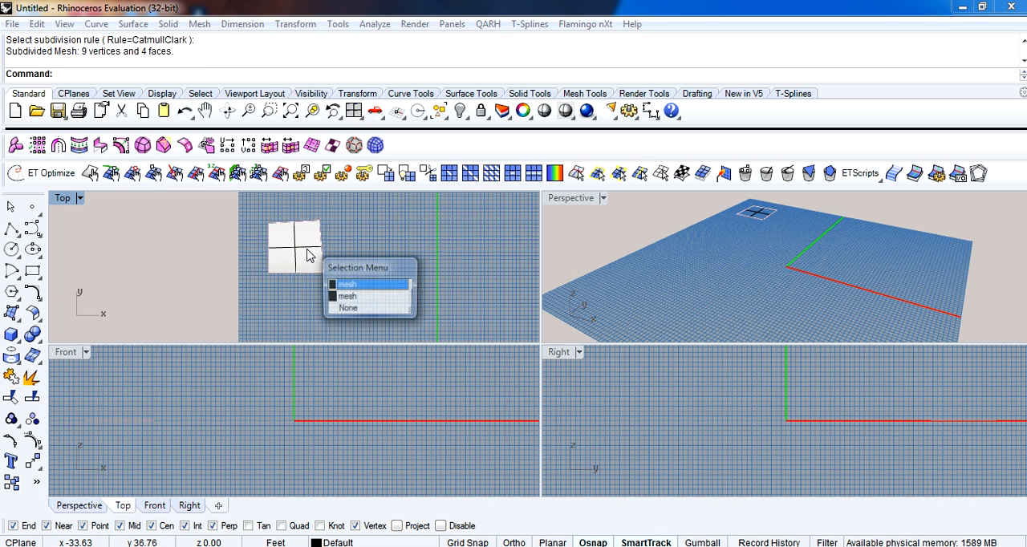
click(340, 292)
drag(307, 249, 372, 248)
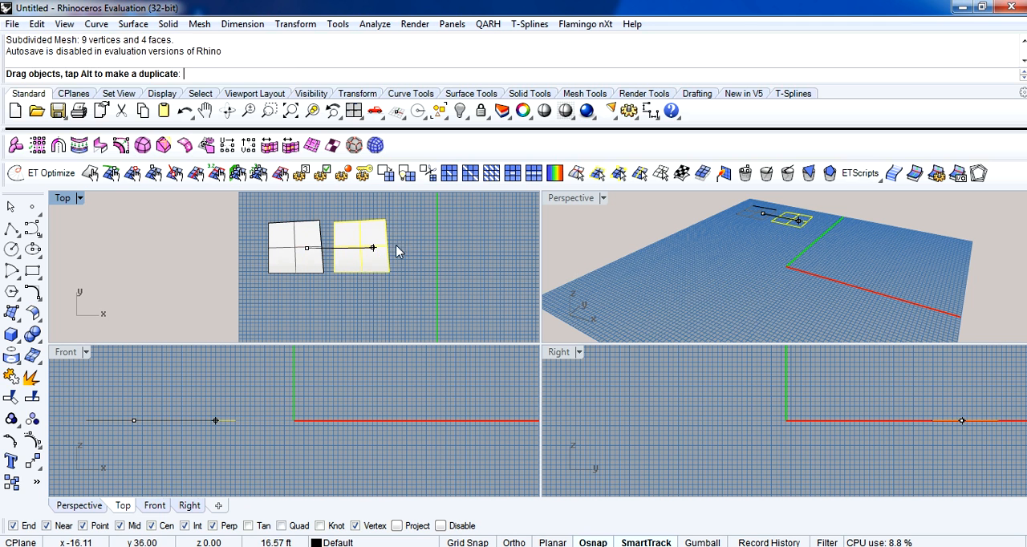
click(421, 240)
Subdivide the four-face mesh with the CatmullClark rule and move the denser result to its right.
click(362, 248)
click(385, 172)
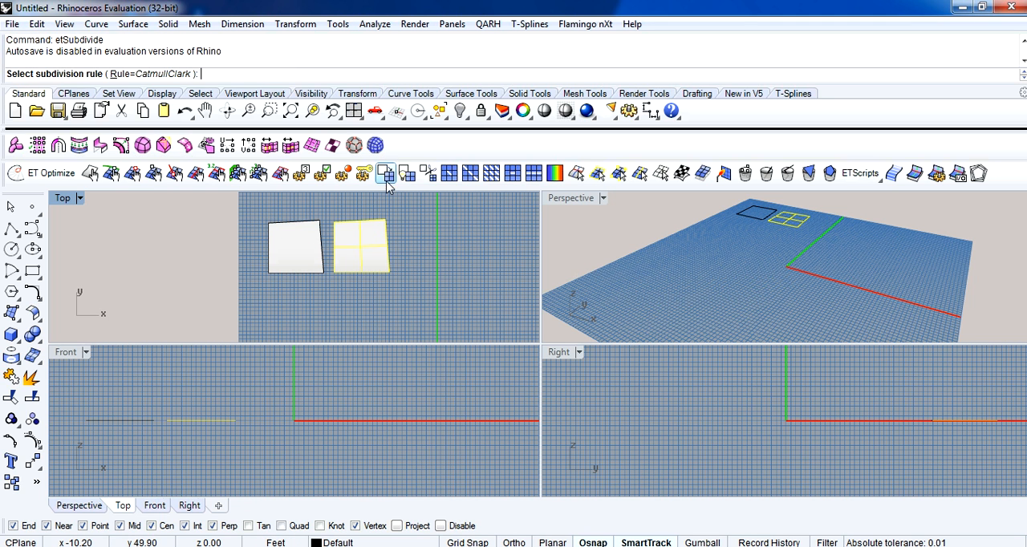
key(Return)
click(380, 249)
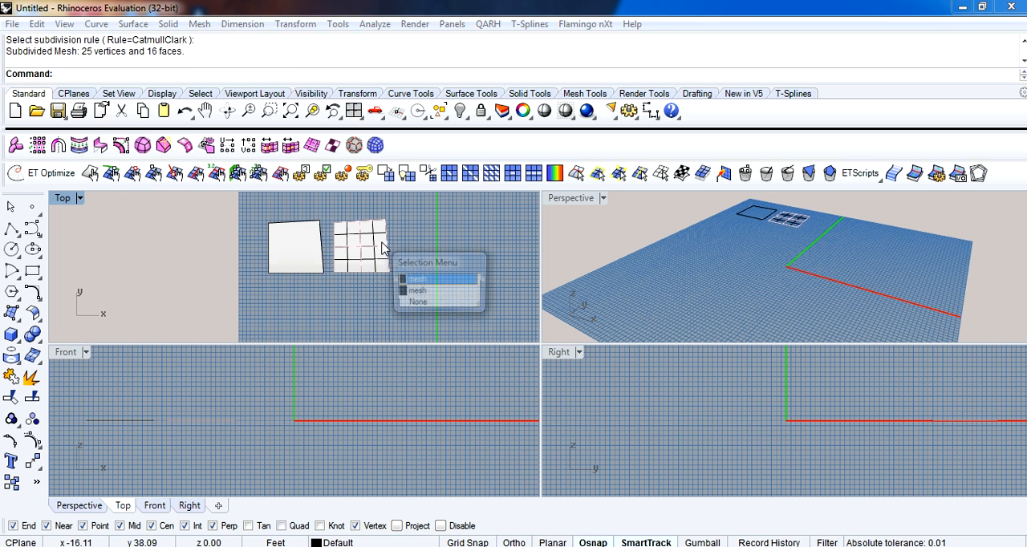
click(421, 281)
drag(414, 259, 480, 251)
click(479, 245)
right_drag(473, 250, 407, 251)
Subdivide the 16-face mesh with the CatmullClark rule and place the result as the fourth mesh in the row.
click(362, 248)
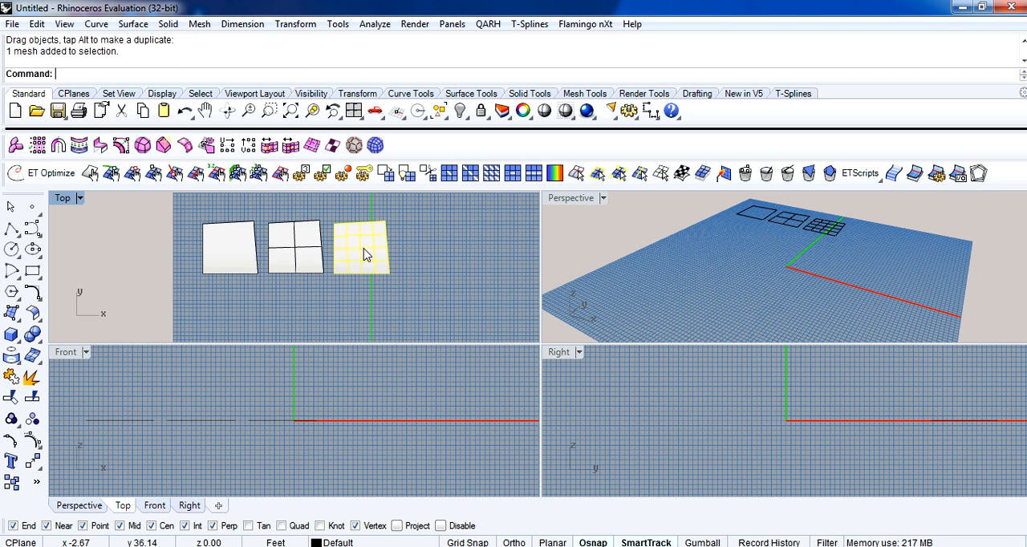
click(386, 173)
key(Return)
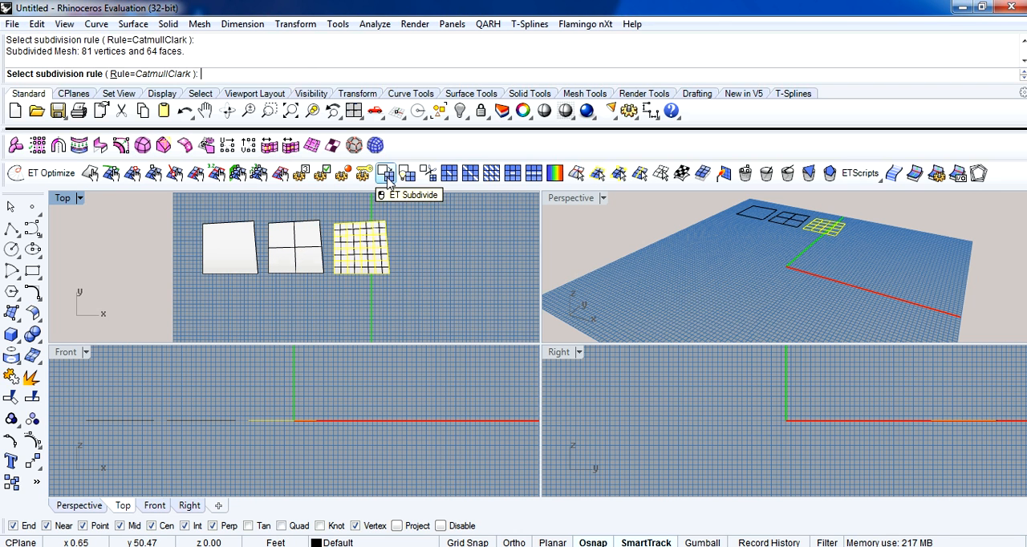
click(381, 243)
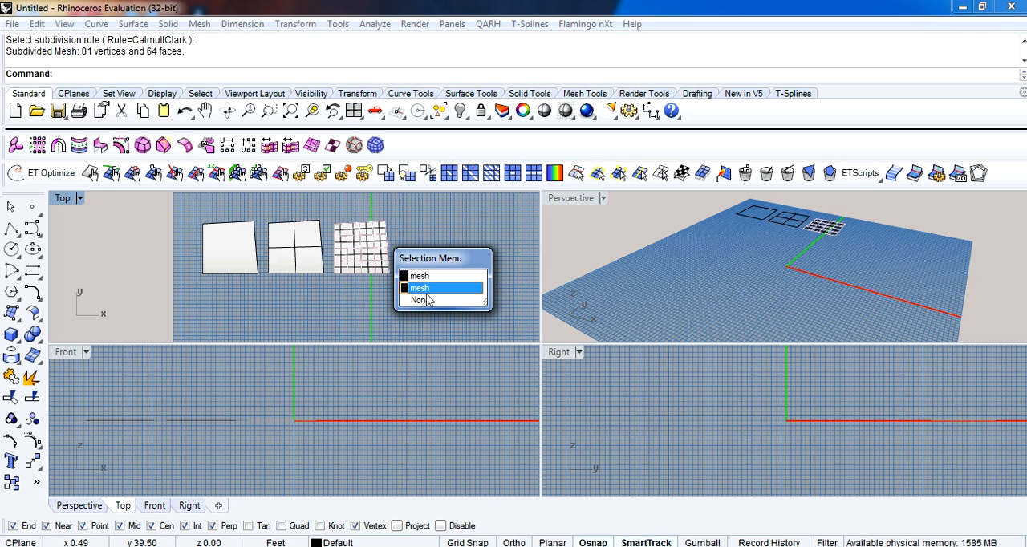
click(420, 276)
drag(370, 249, 446, 255)
click(410, 296)
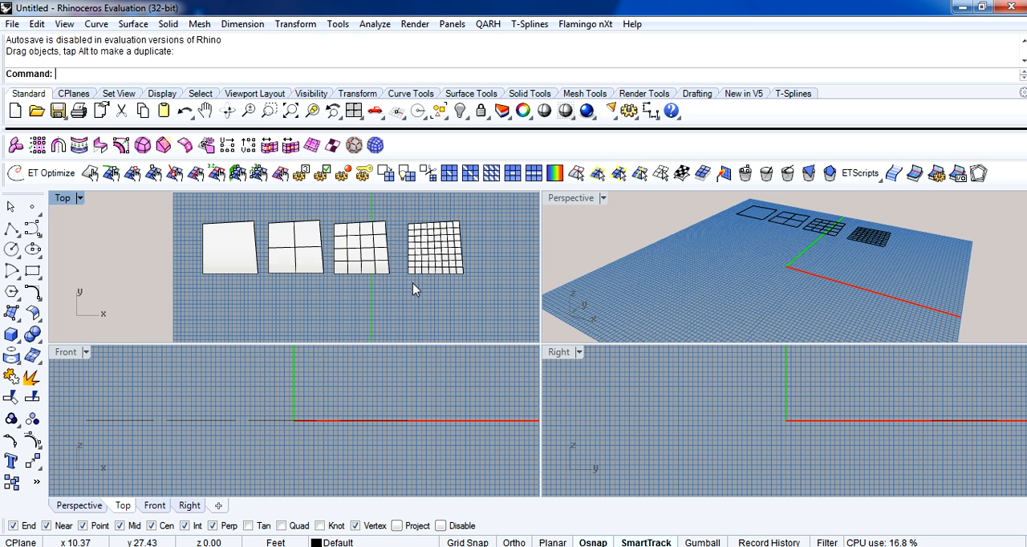
scroll(313, 265, up, 1)
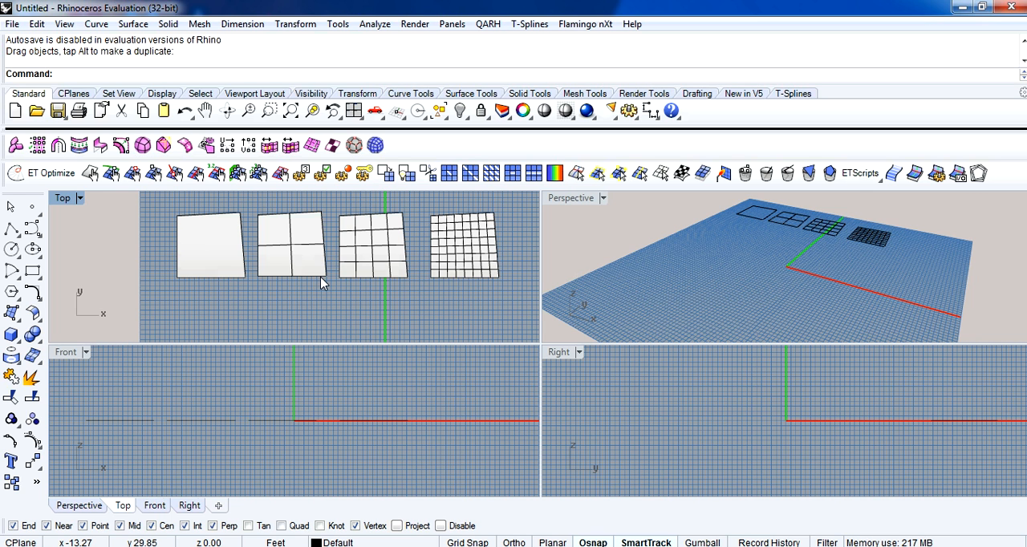
click(212, 255)
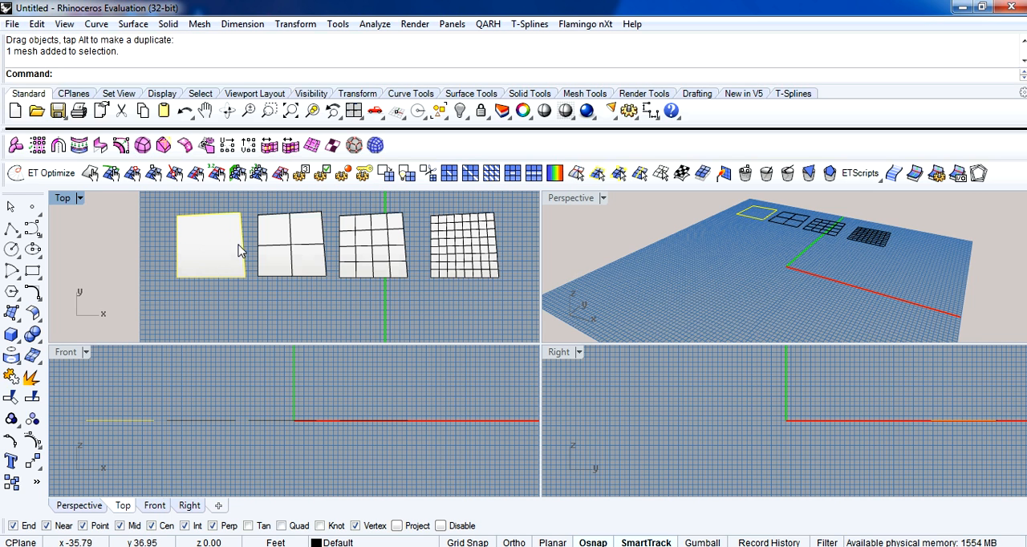
click(332, 309)
click(206, 245)
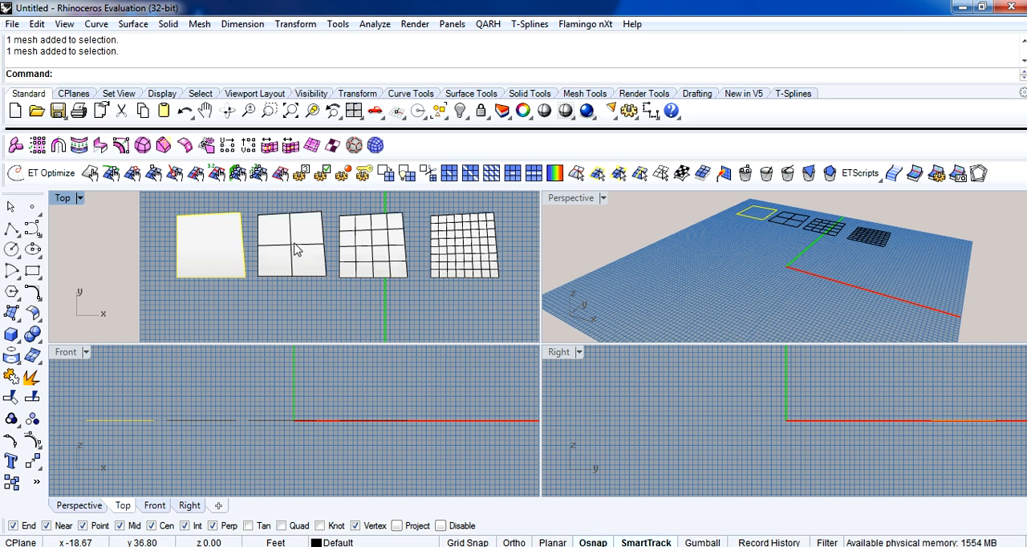
click(368, 321)
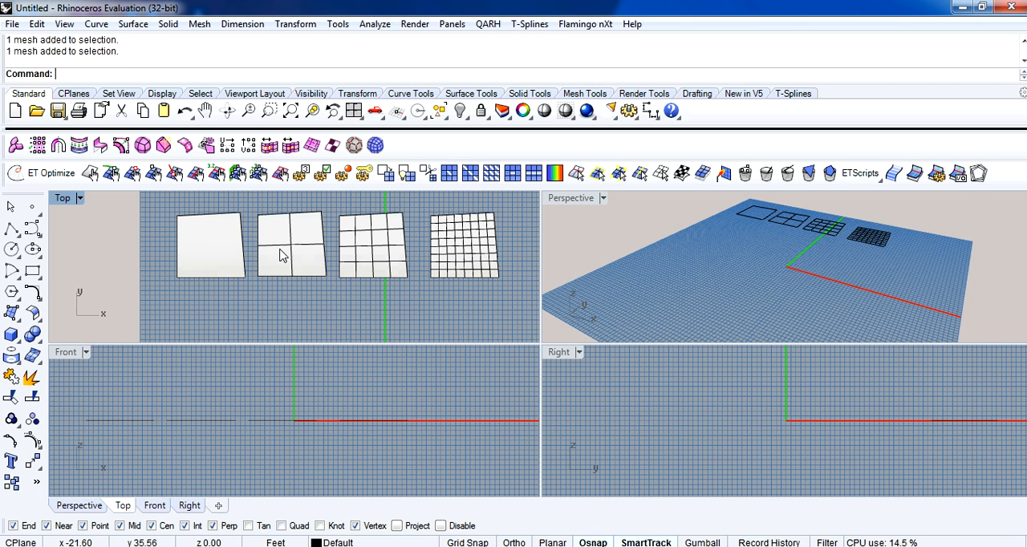
click(284, 254)
click(452, 283)
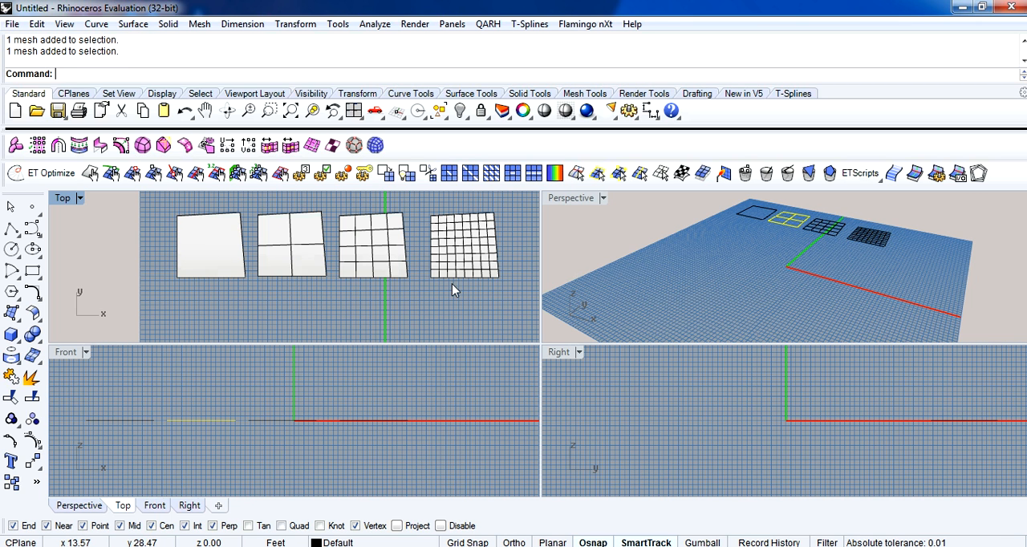
Display the subdivision dependencies to examine how the four meshes are linked.
click(408, 175)
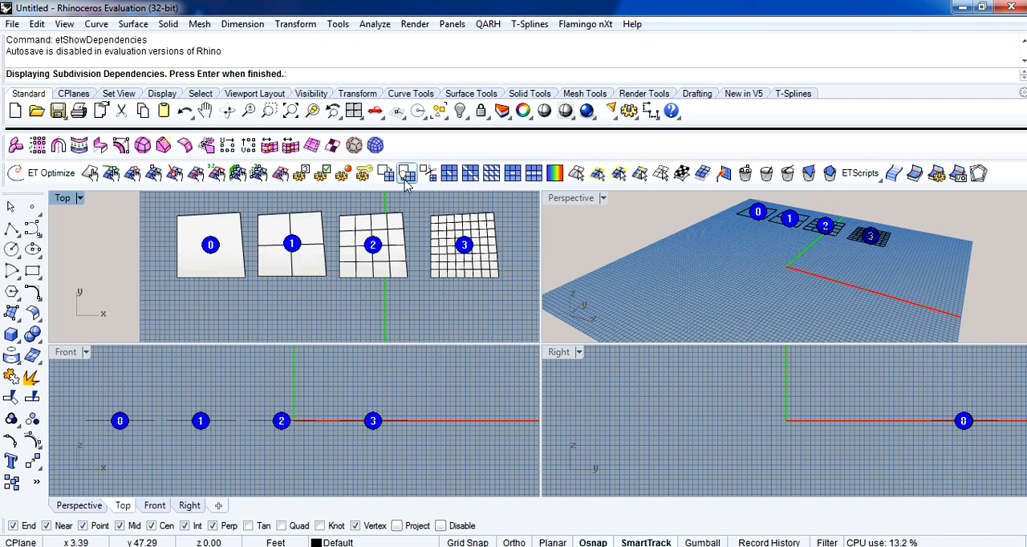
key(Return)
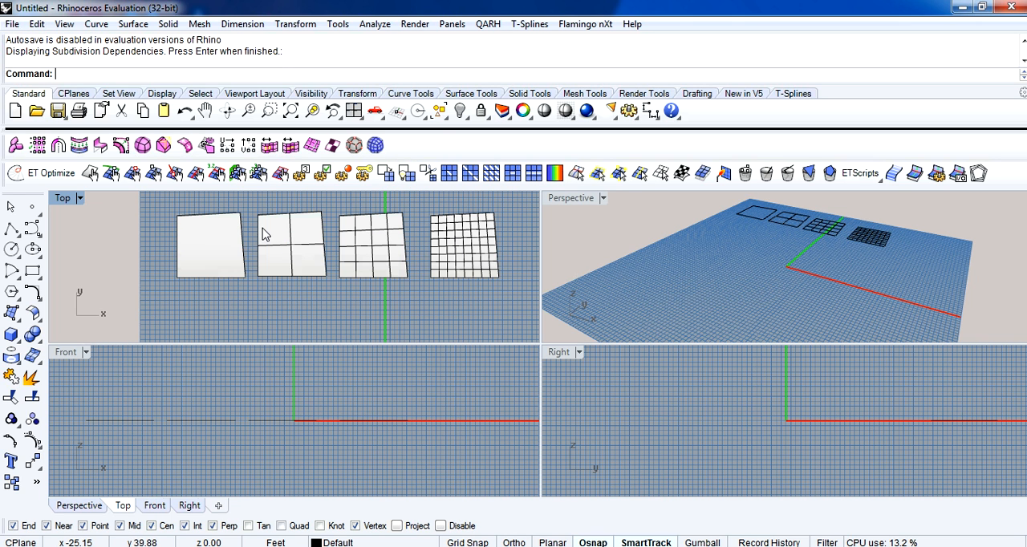
Turn on the undivided mesh's control points and move its upper-right corner upward in the Top viewport.
text(PointsOn)
key(Return)
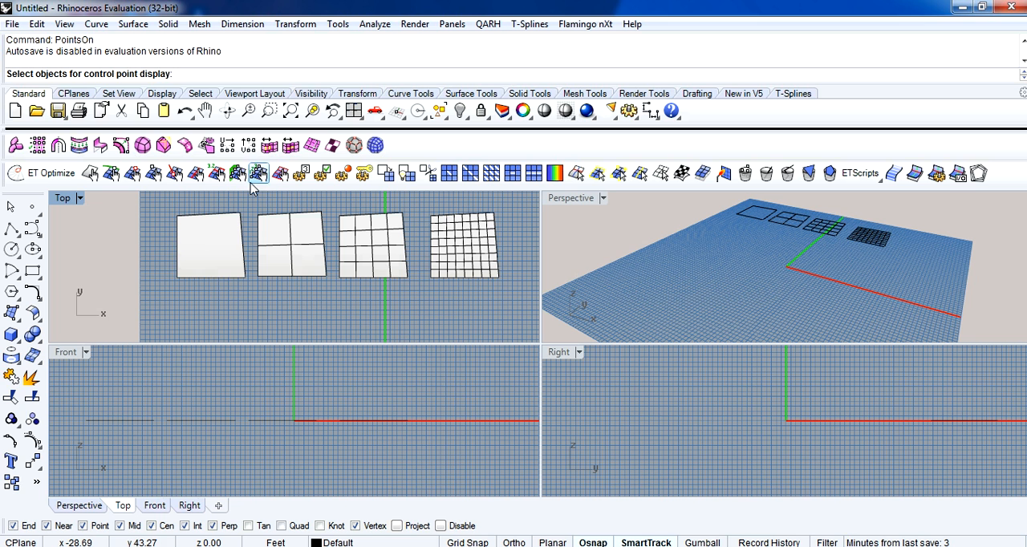
click(237, 250)
key(Return)
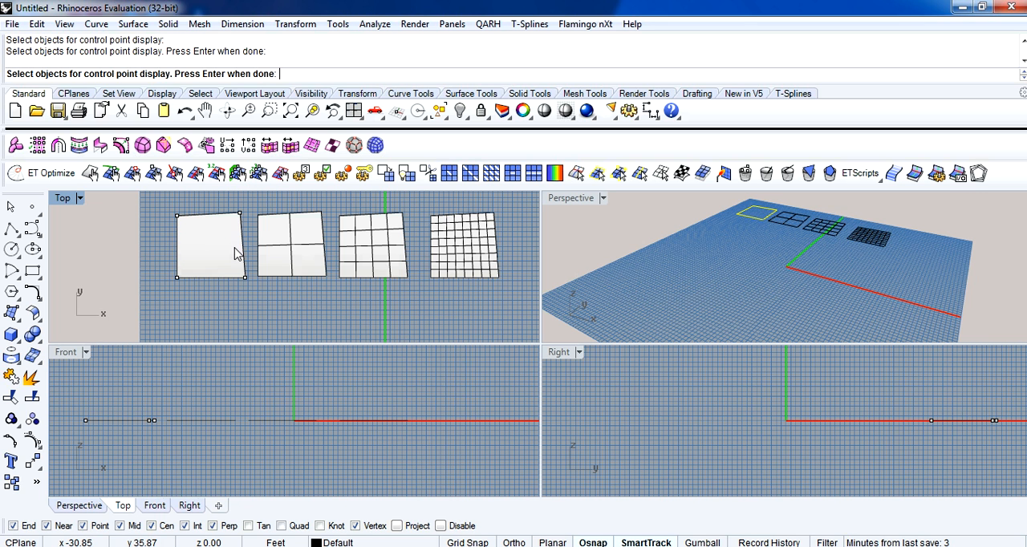
right_drag(255, 224, 252, 261)
drag(239, 254, 239, 235)
click(283, 227)
right_drag(498, 282, 465, 283)
Set the Perspective viewport's display mode to Shaded, with the four meshes in view.
right_drag(768, 262, 722, 227)
mouse_move(839, 247)
shift+right_down()
mouse_move(757, 256)
mouse_move(724, 279)
mouse_move(663, 276)
mouse_move(748, 267)
shift+right_up()
click(605, 201)
click(626, 100)
scroll(724, 280, up, 3)
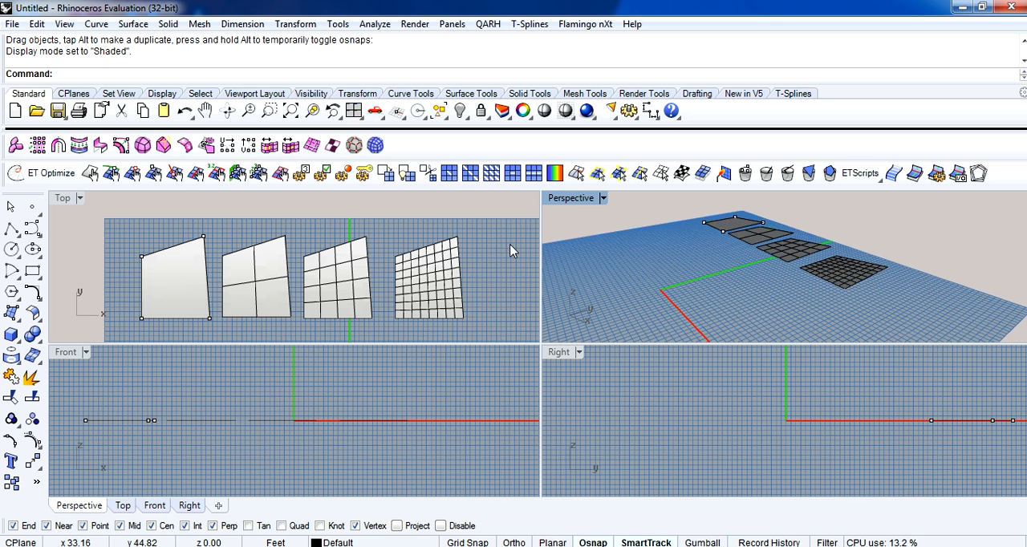
Turn off the control points of the undivided mesh with PointsOff.
click(508, 252)
text(PointsOff)
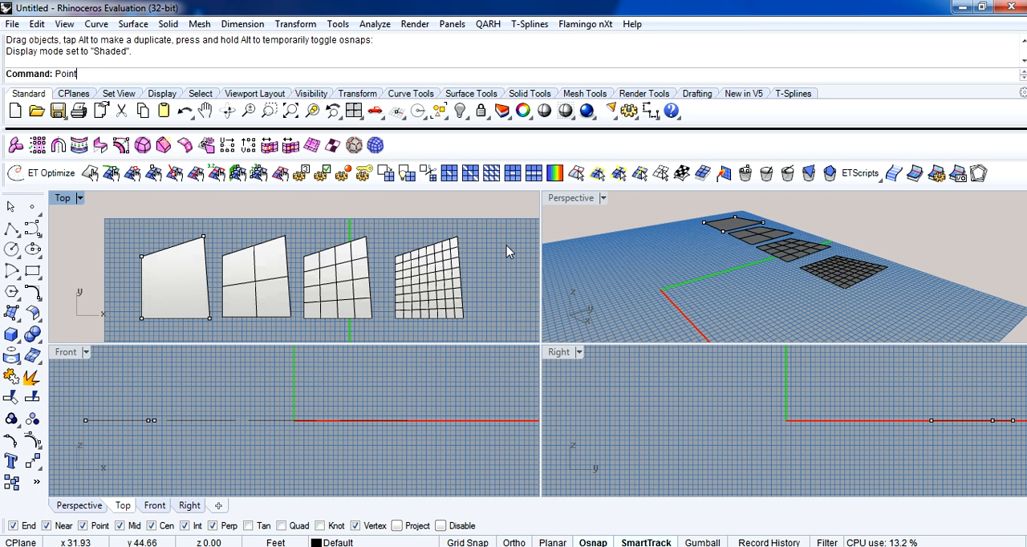
key(Return)
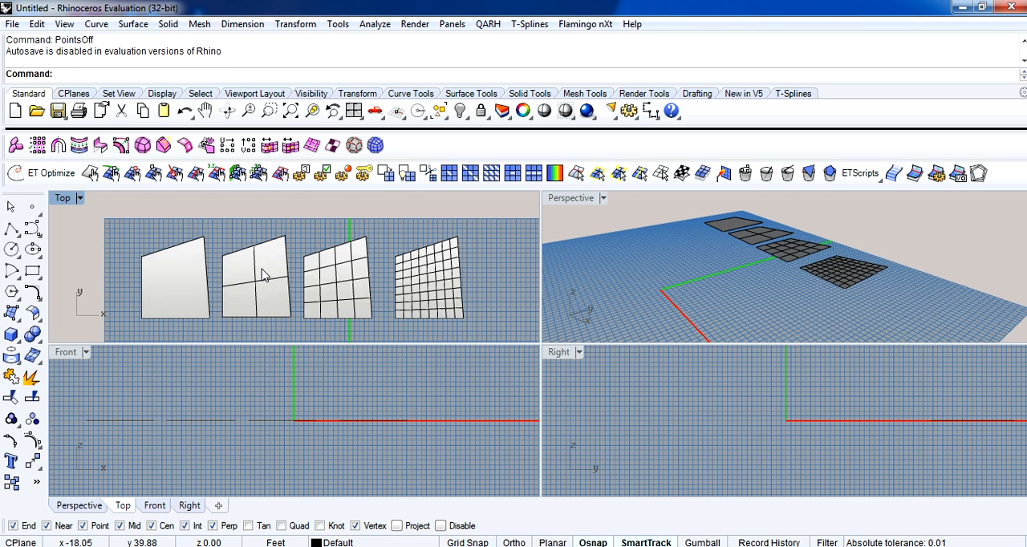
Turn on the 4×4 mesh's control points and move its upper-right corner up and outward in the Top viewport.
click(317, 272)
text(PointsOn)
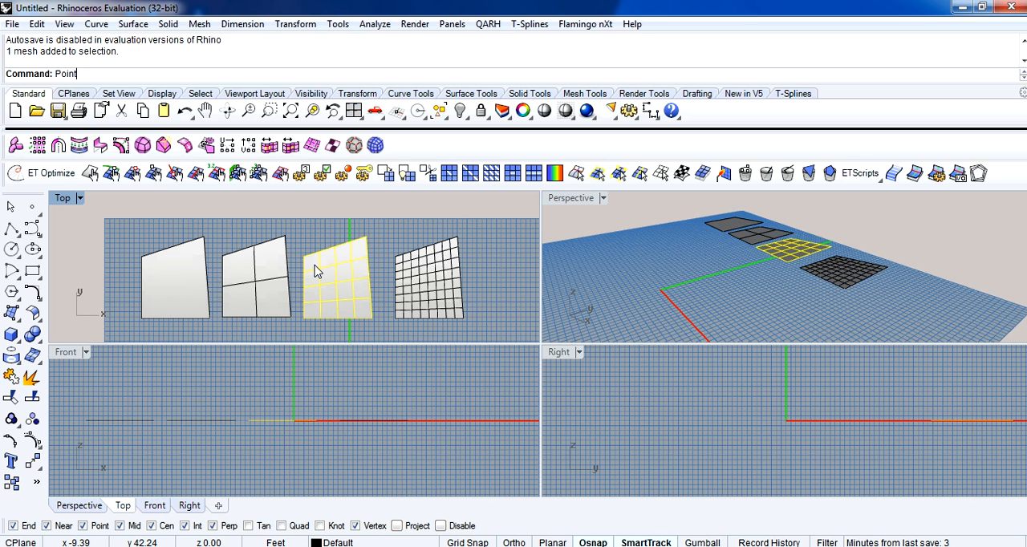
key(Return)
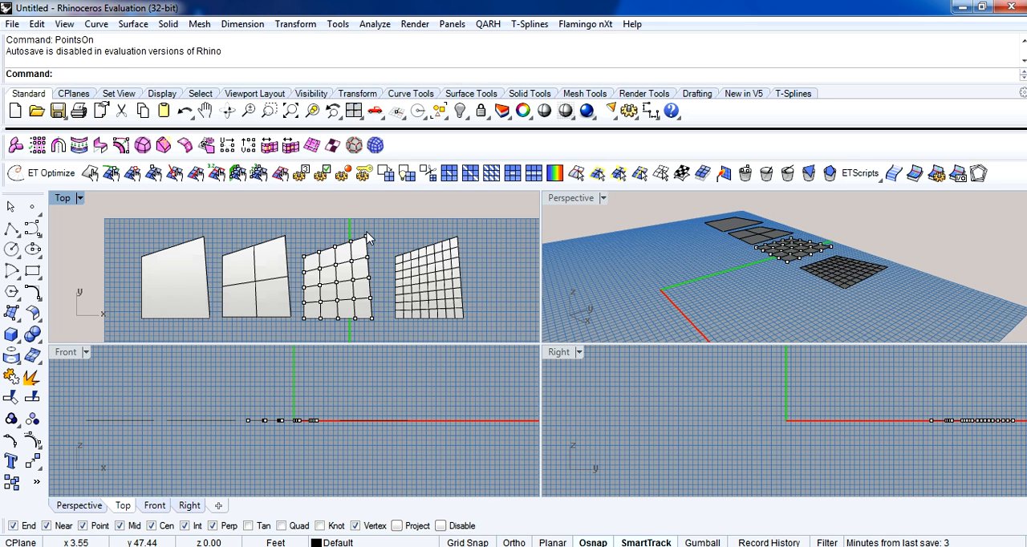
click(367, 242)
drag(367, 242, 379, 221)
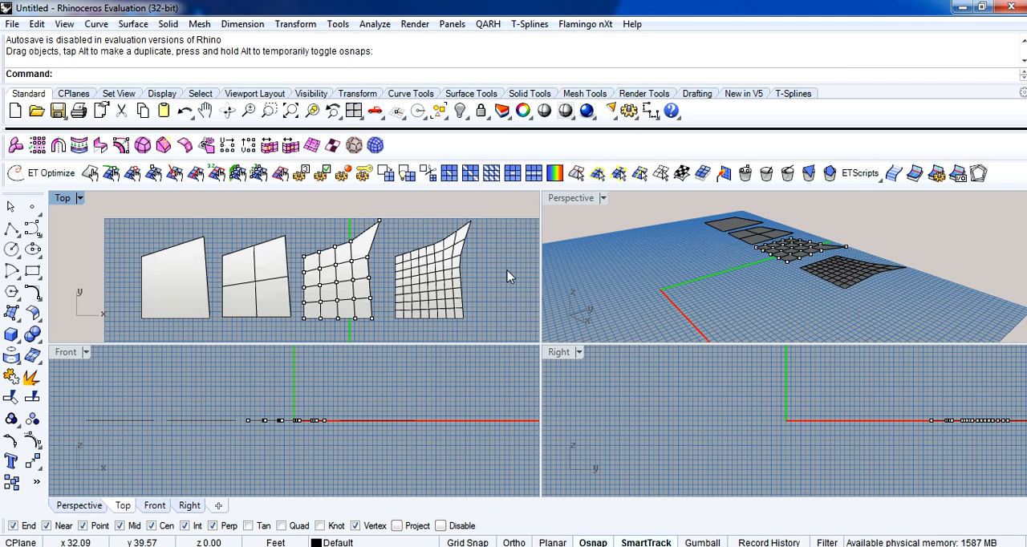
Undo the corner move and turn off the 4×4 mesh's control points with PointsOff.
key(ctrl+z)
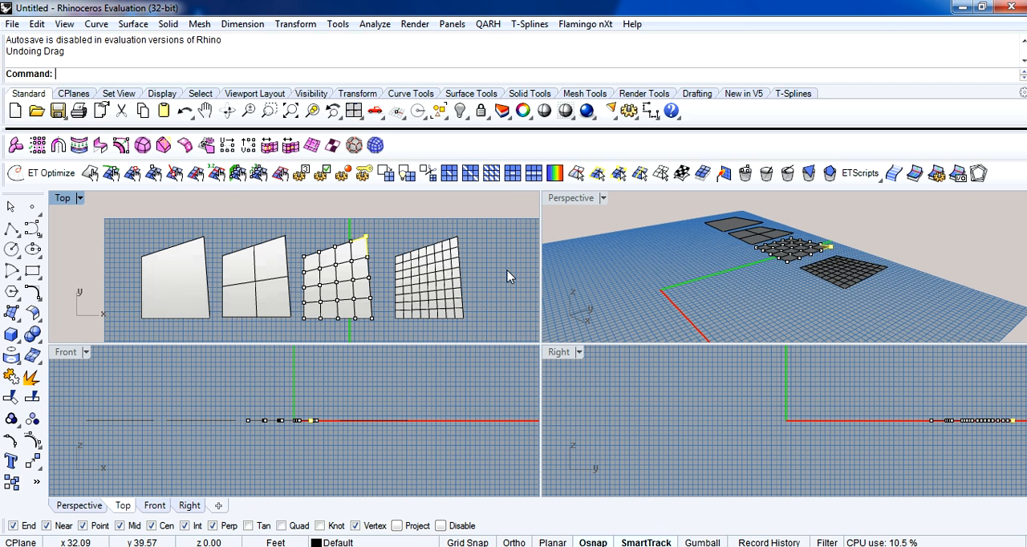
text(PointsOff)
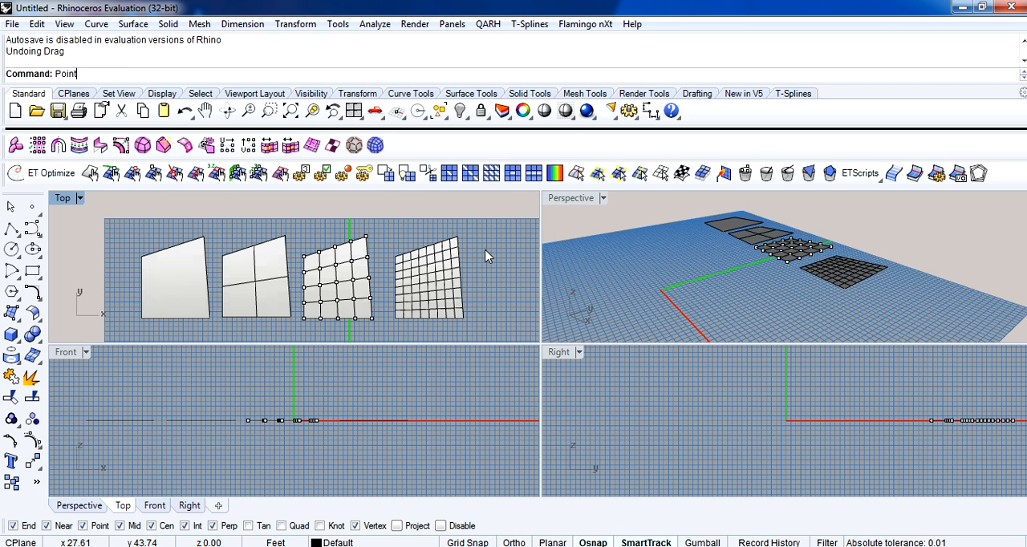
key(Return)
Delete two horizontal interior edges of the finest mesh with etMeshDeleteEdge, one in the seventh column and one in the fourth.
scroll(487, 258, up, 3)
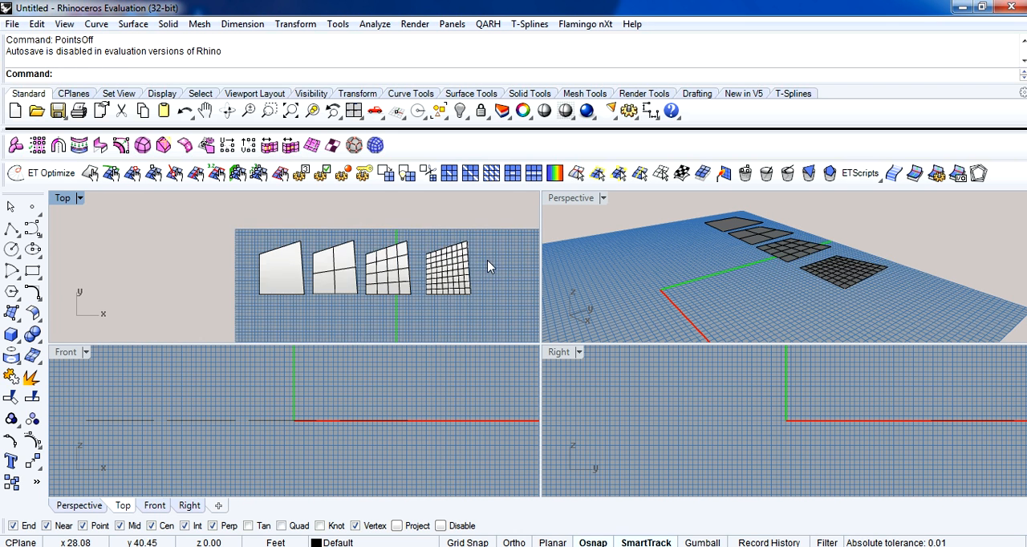
scroll(473, 258, up, 2)
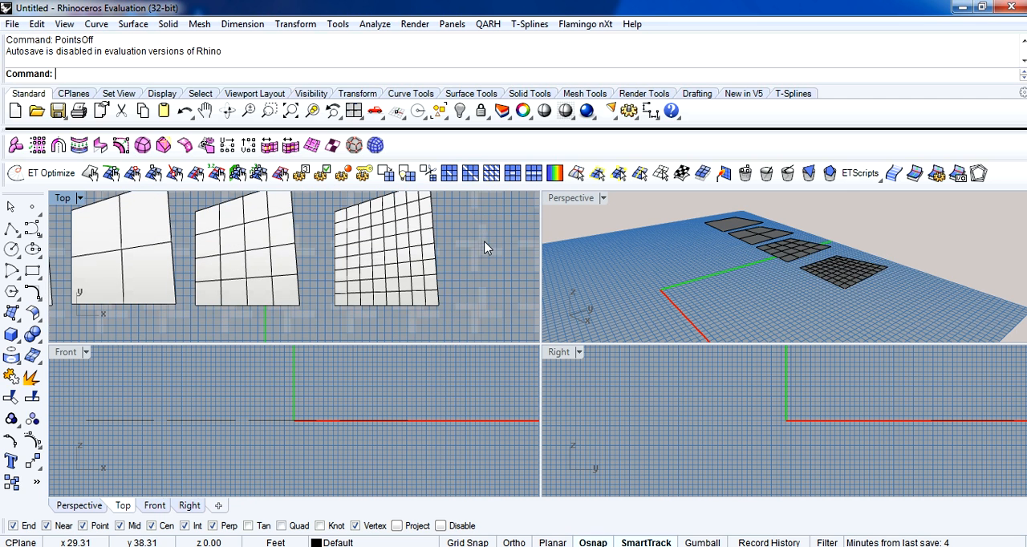
click(390, 237)
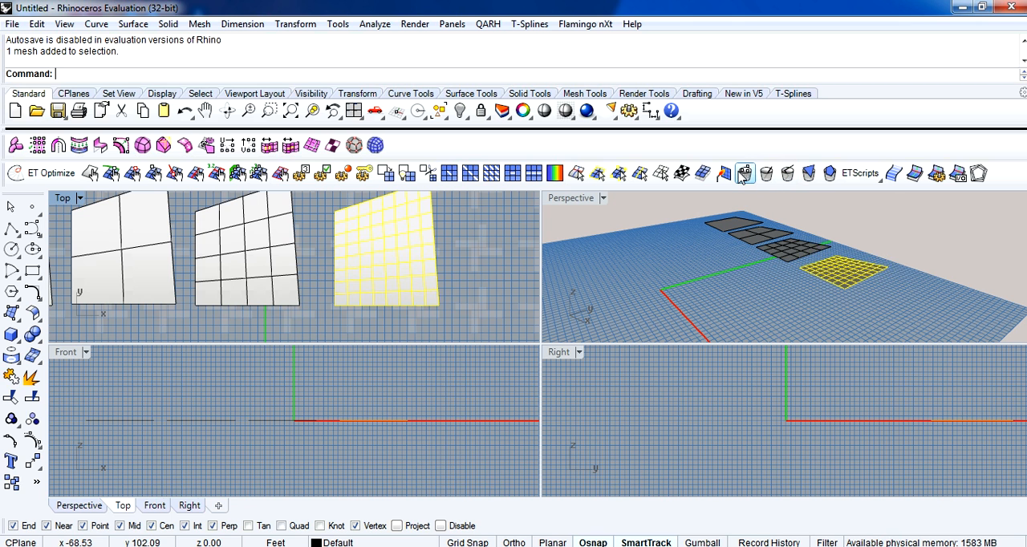
key(Escape)
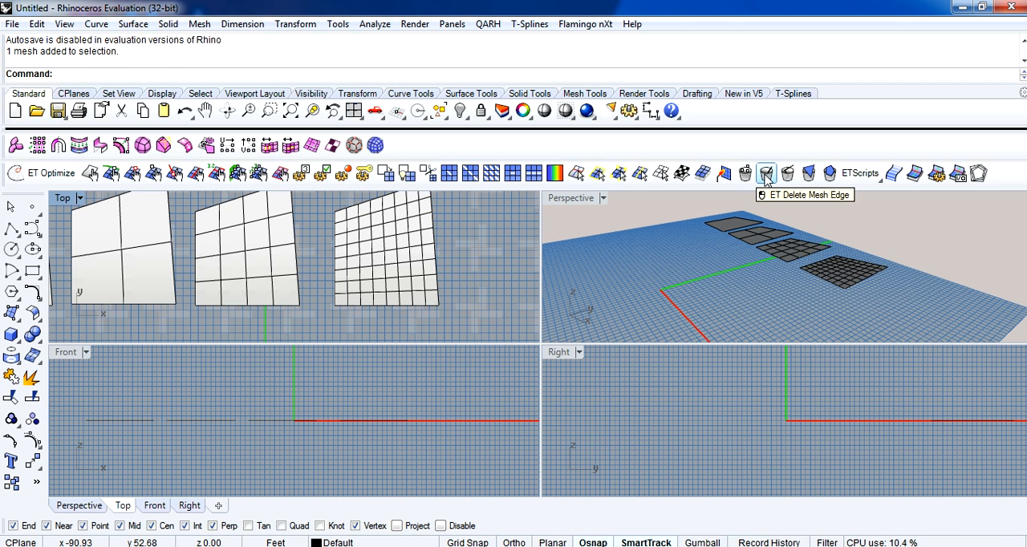
click(767, 175)
click(410, 236)
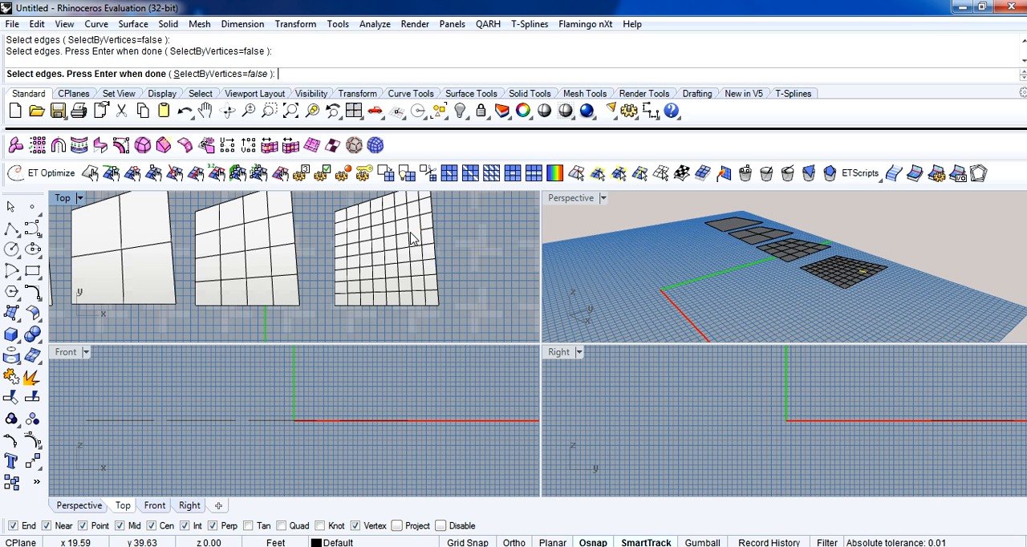
key(Return)
scroll(415, 238, up, 2)
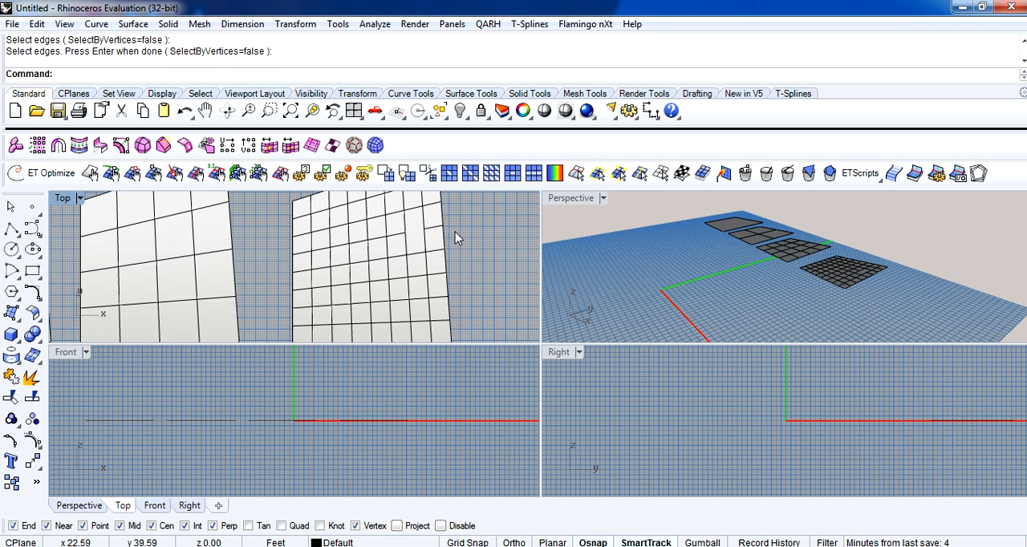
click(766, 174)
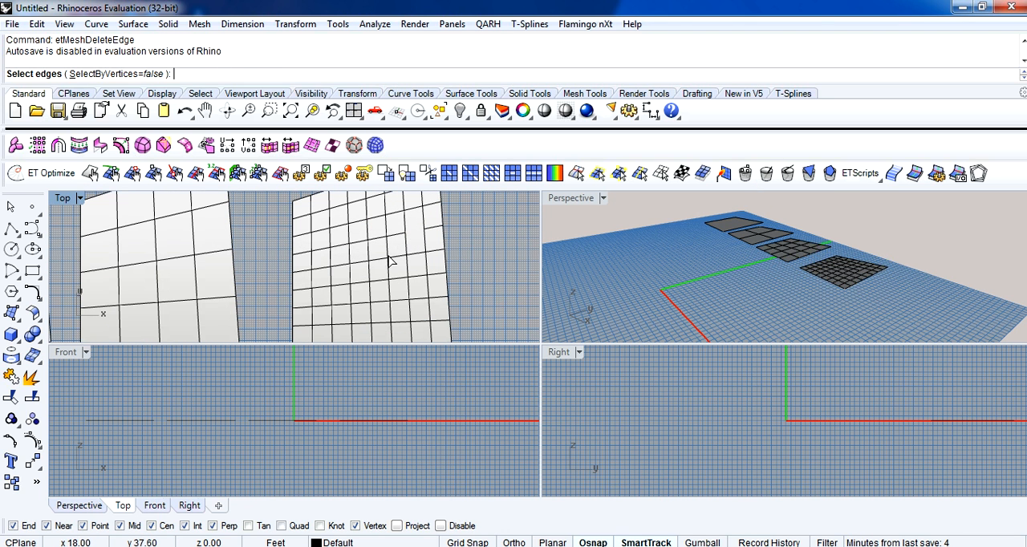
click(365, 266)
key(Return)
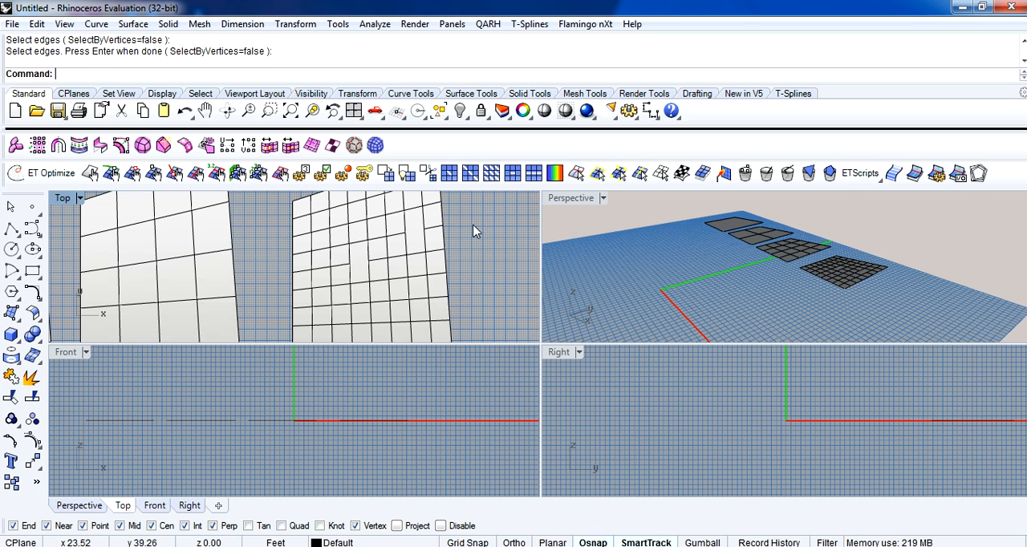
Delete an interior vertex beside the merged face in the finest mesh's fourth column with etMeshDeleteVertex, and undo the deletion.
click(745, 173)
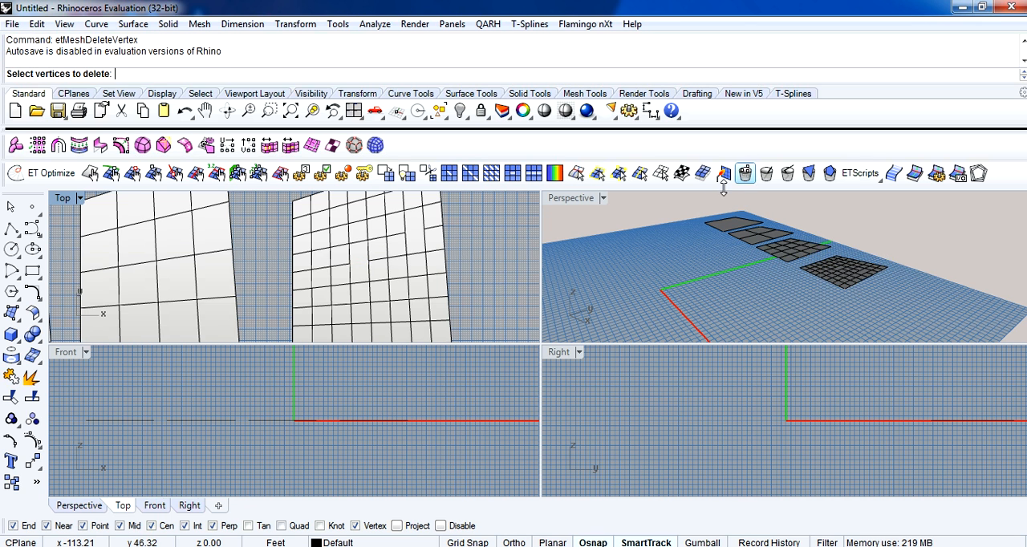
click(349, 250)
key(Return)
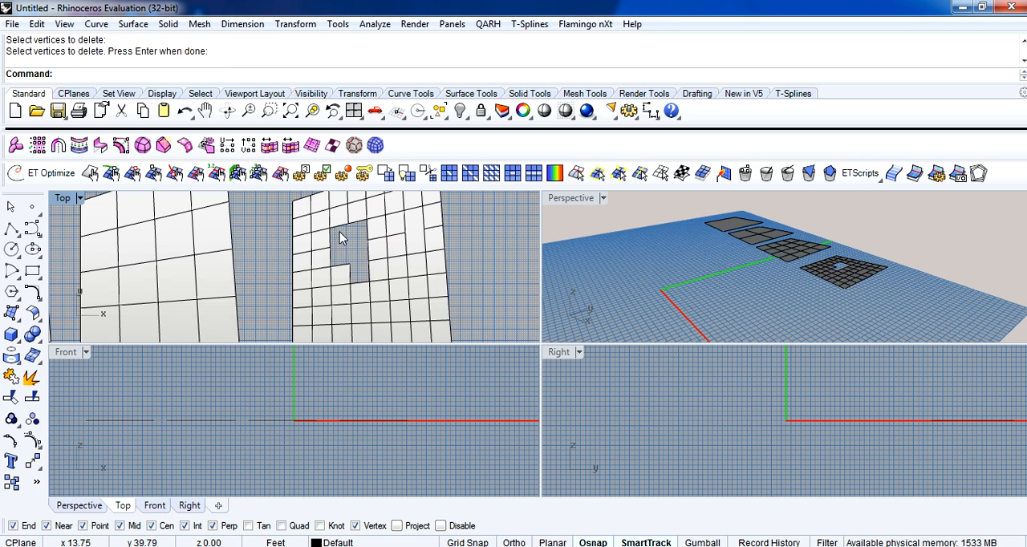
scroll(389, 241, down, 3)
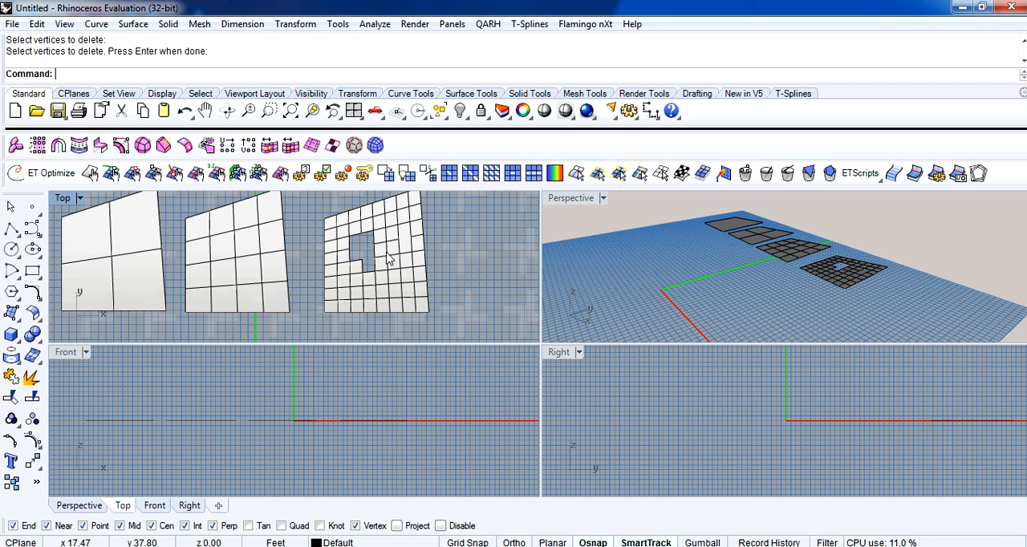
key(ctrl+z)
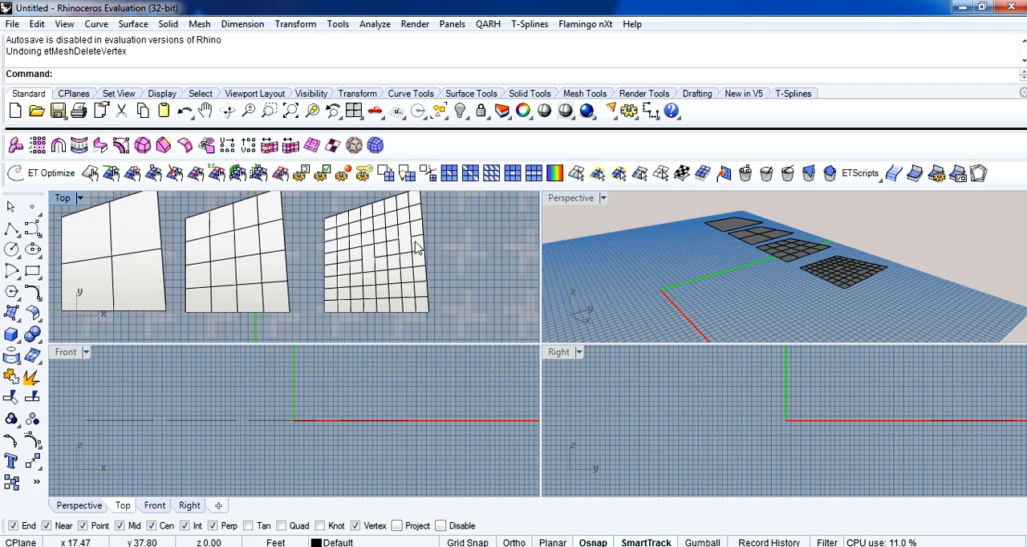
Remove a complete vertical line of edges from the finest mesh with etMeshDeletePolyline.
click(786, 175)
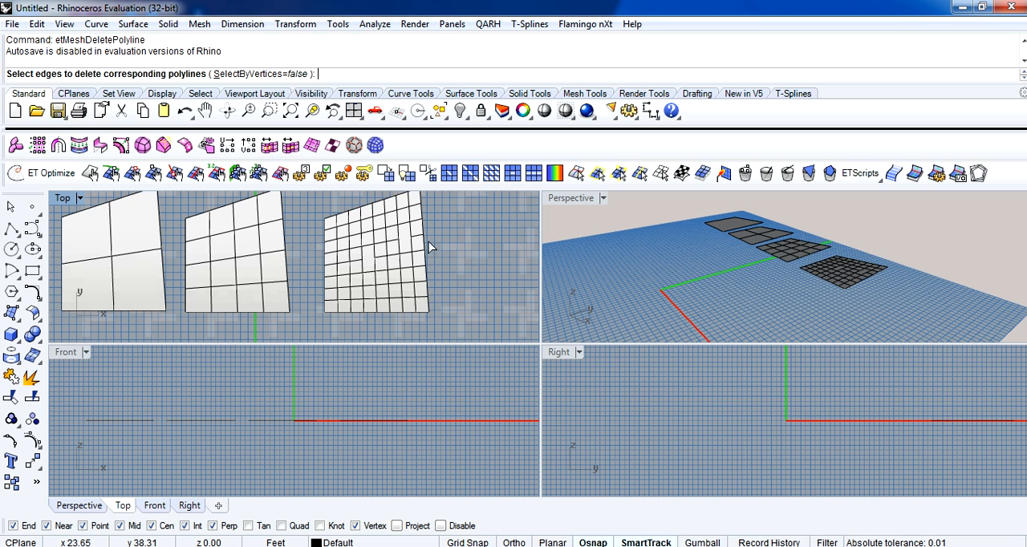
click(387, 225)
key(Return)
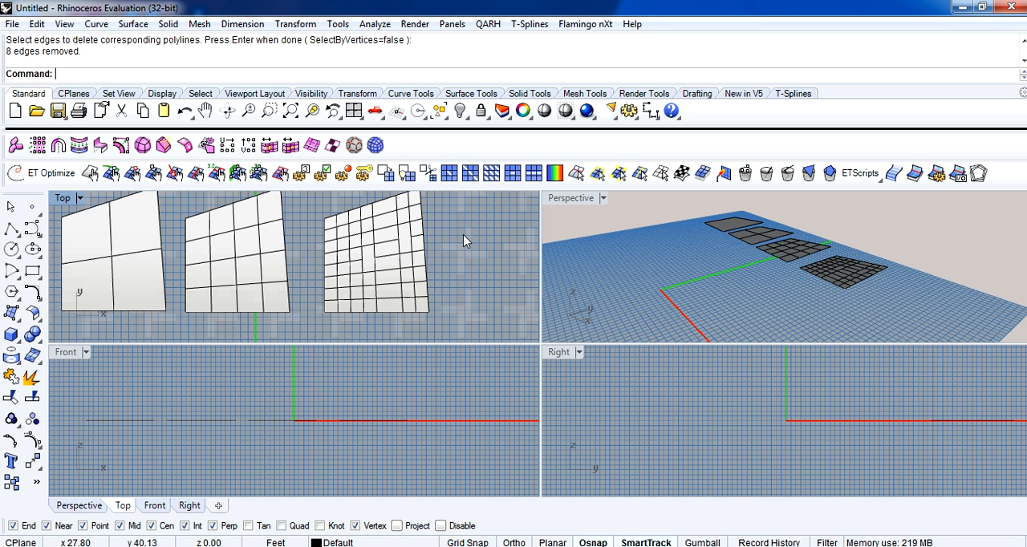
Insert a vertical loop cut through the widened column of the finest mesh with etMeshLoopCut.
scroll(463, 234, down, 2)
right_drag(466, 252, 501, 255)
scroll(493, 255, up, 2)
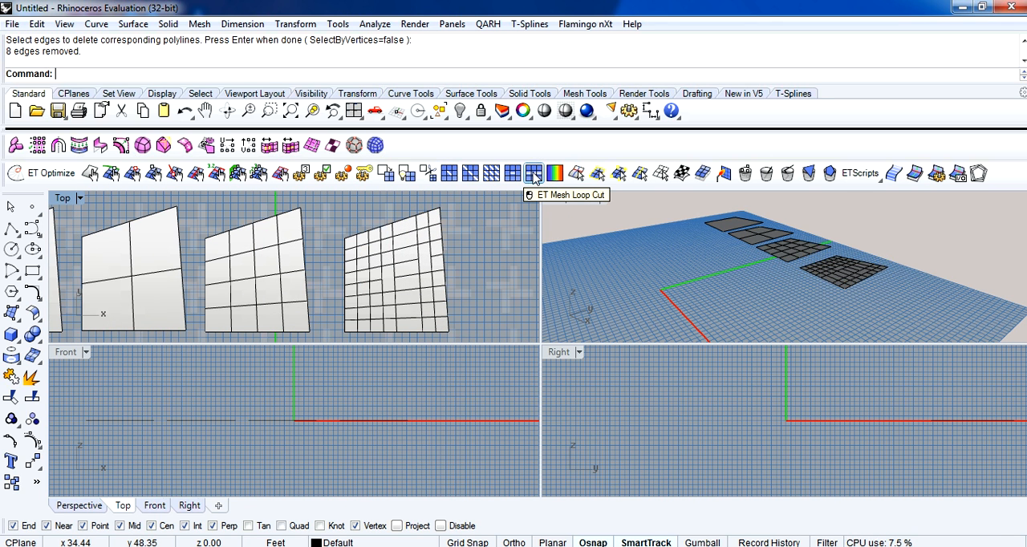
click(535, 175)
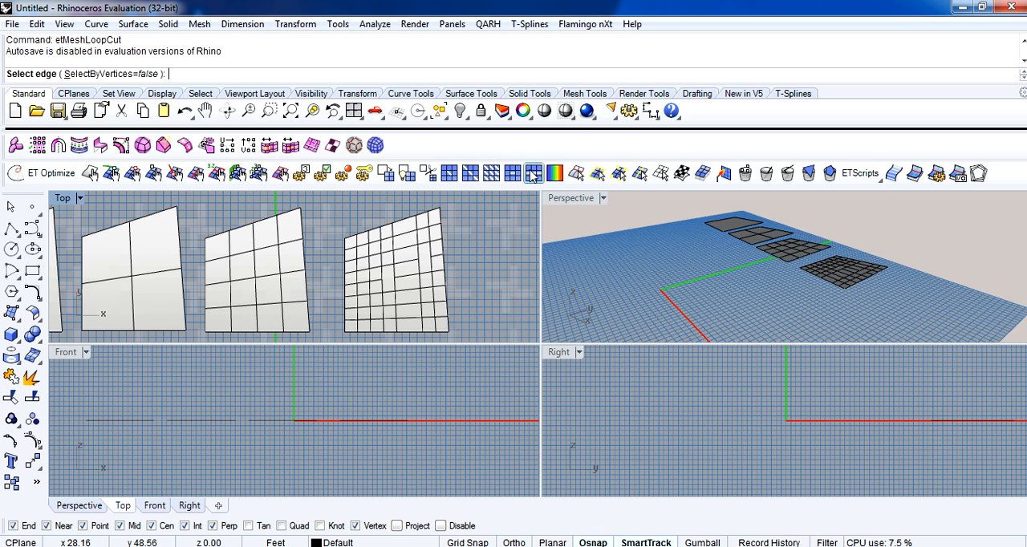
key(Return)
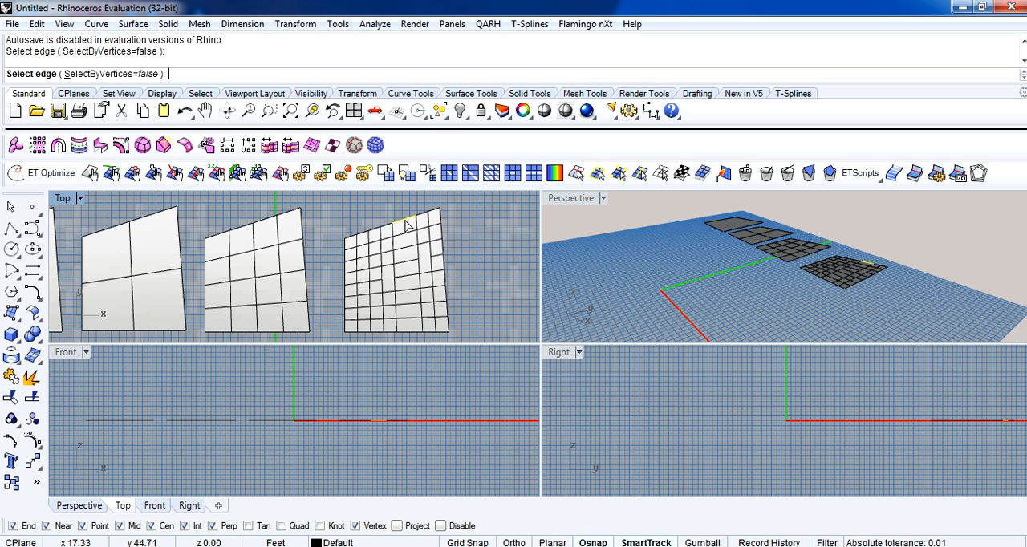
Try etMeshCut between pairs of edges around the merged face near the middle of the finest mesh.
click(511, 173)
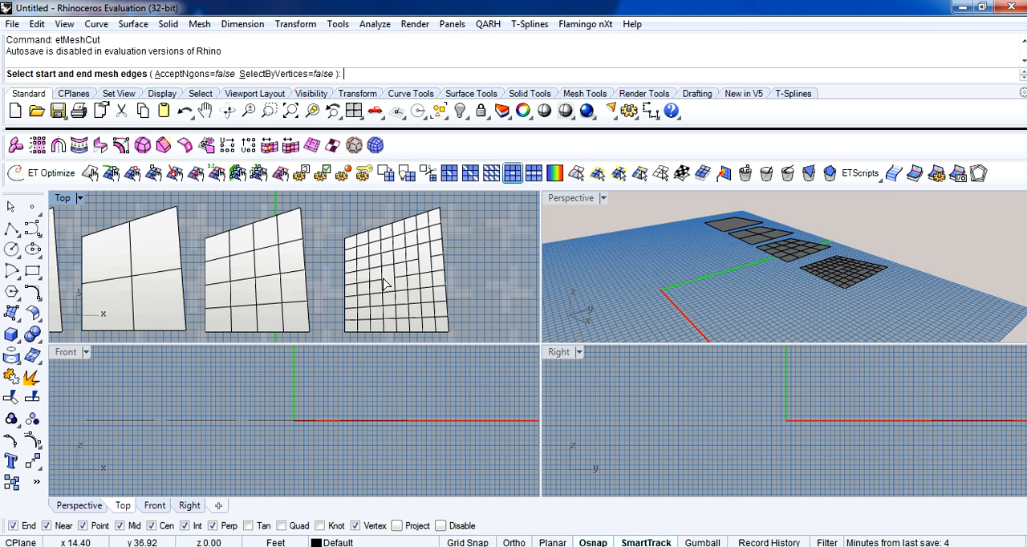
click(385, 283)
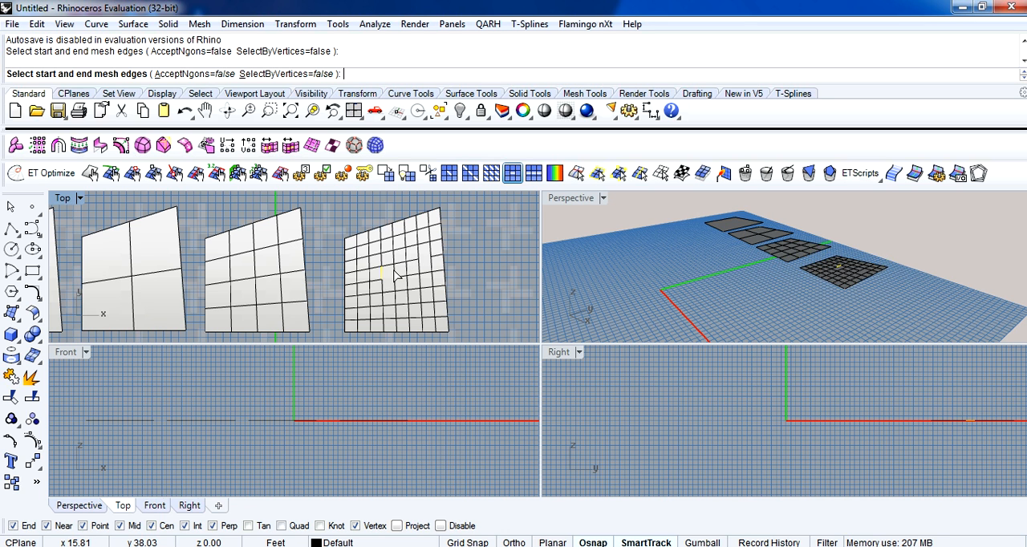
click(395, 275)
scroll(394, 275, up, 3)
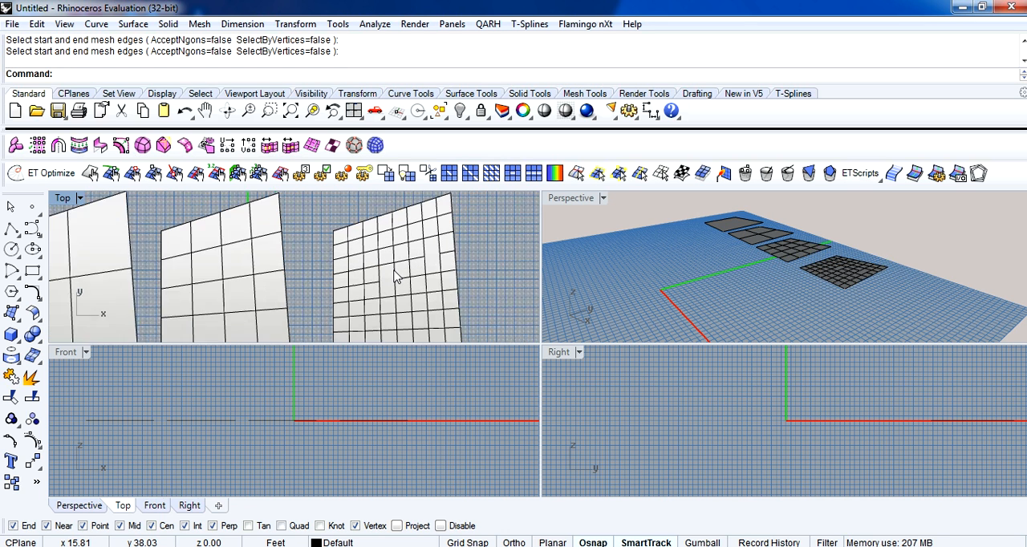
click(520, 178)
click(386, 311)
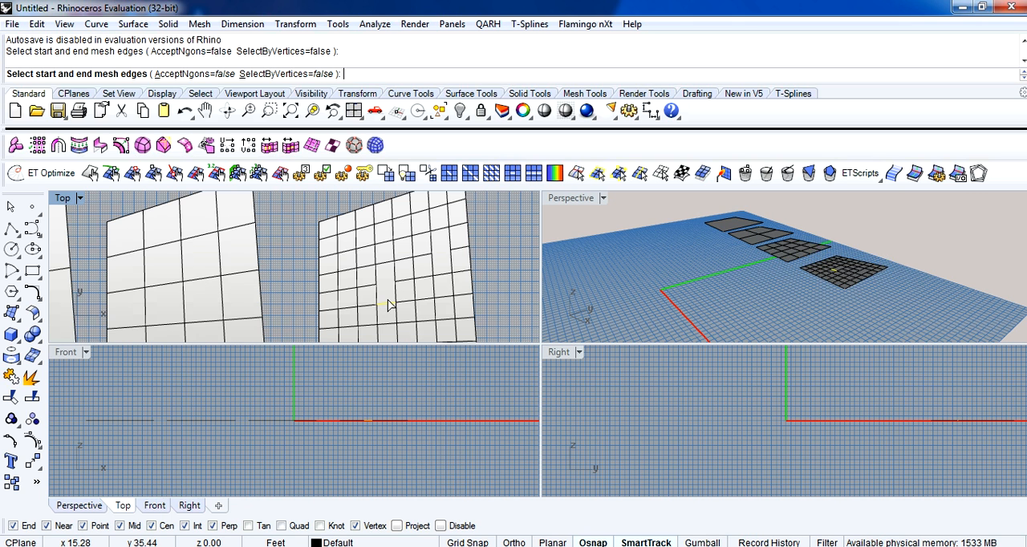
click(389, 305)
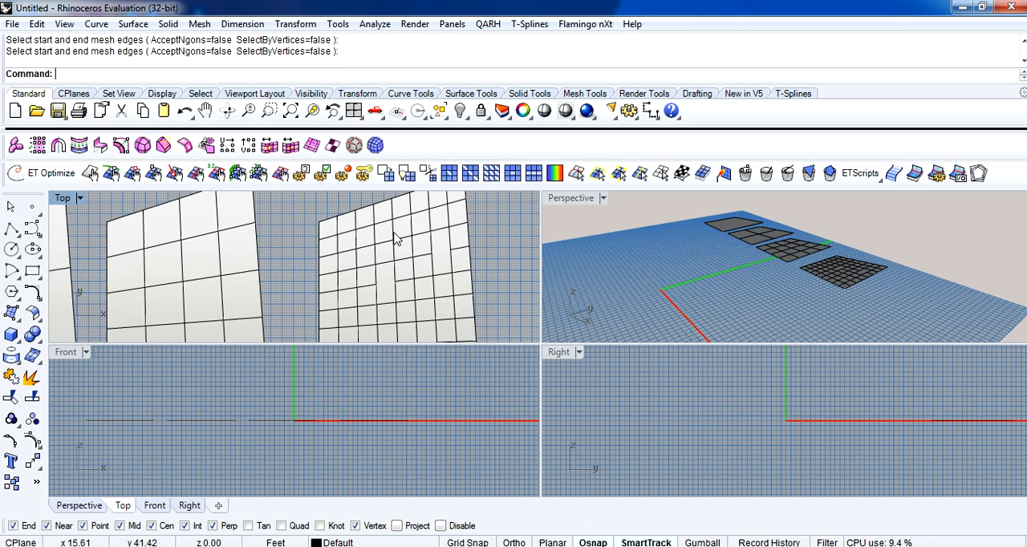
Try another etMeshCut starting from a vertical edge in the upper rows of the finest mesh.
click(512, 178)
click(375, 239)
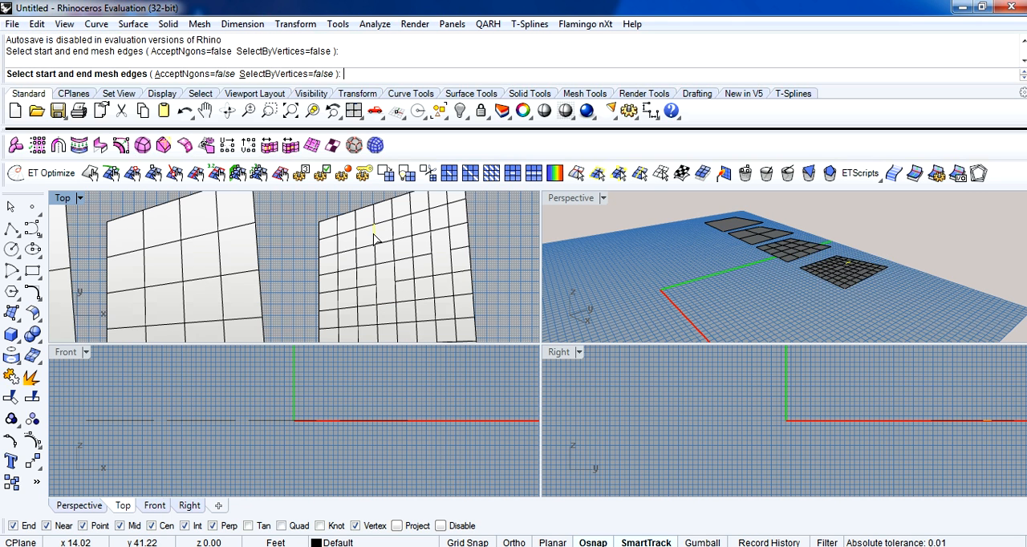
click(374, 239)
scroll(376, 240, down, 1)
right_drag(377, 239, 403, 250)
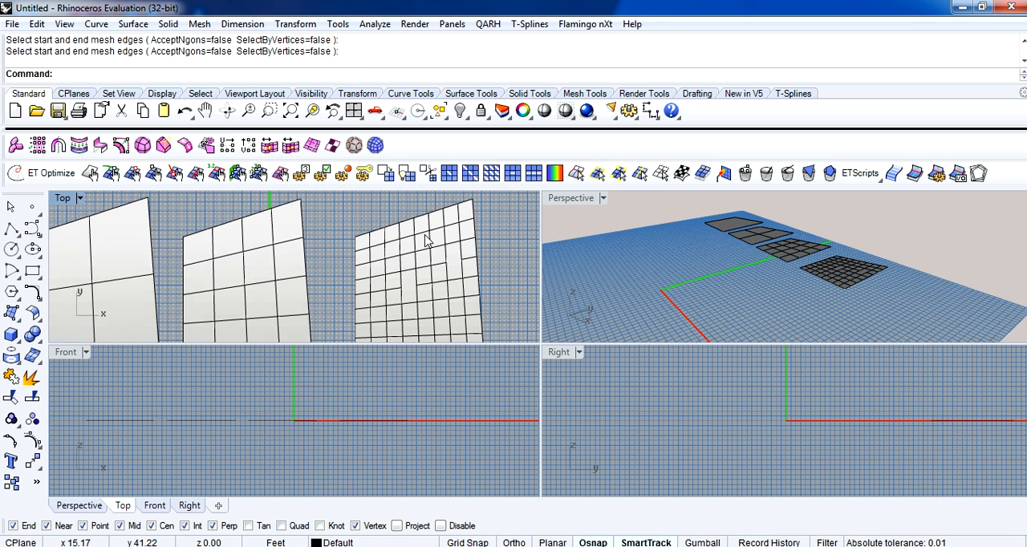
Try etMeshCut on an inner vertical edge of the 4×4 mesh.
click(512, 175)
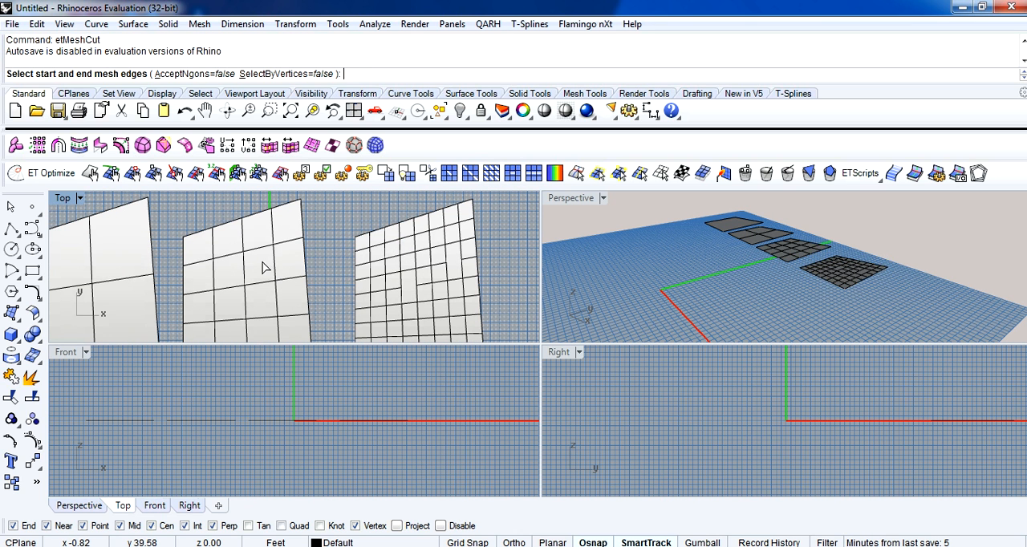
click(275, 266)
right_click(275, 260)
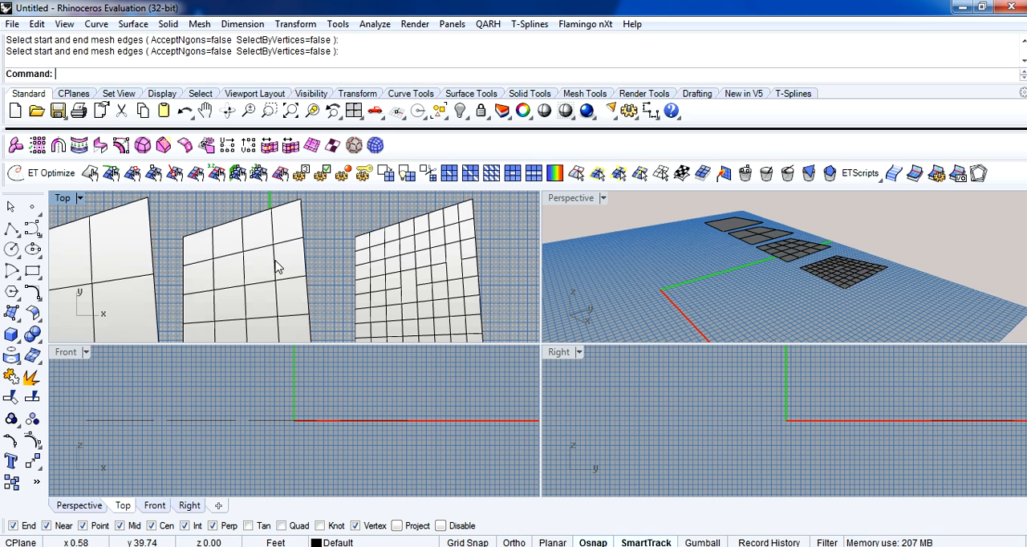
Add parallel diagonal lines at interval 1 across the 4×4 mesh, defined by two opposite vertices of an inner face.
scroll(311, 258, down, 2)
right_drag(317, 257, 366, 253)
scroll(366, 253, down, 2)
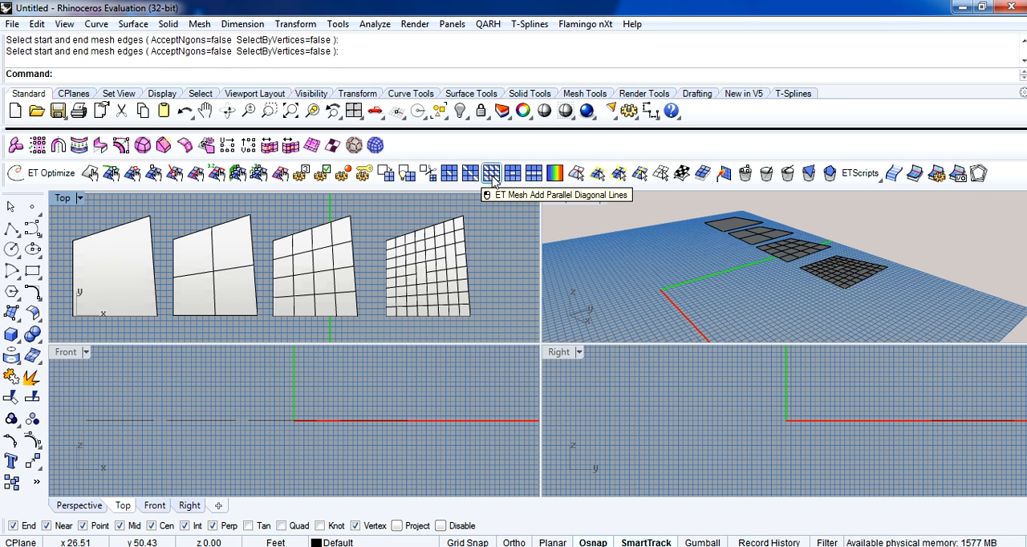
click(491, 174)
click(295, 258)
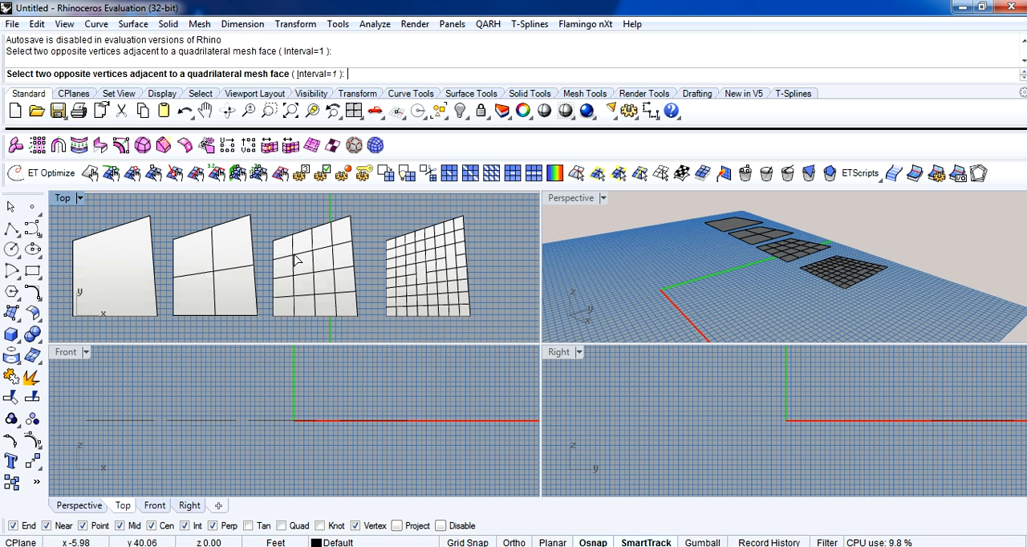
click(313, 274)
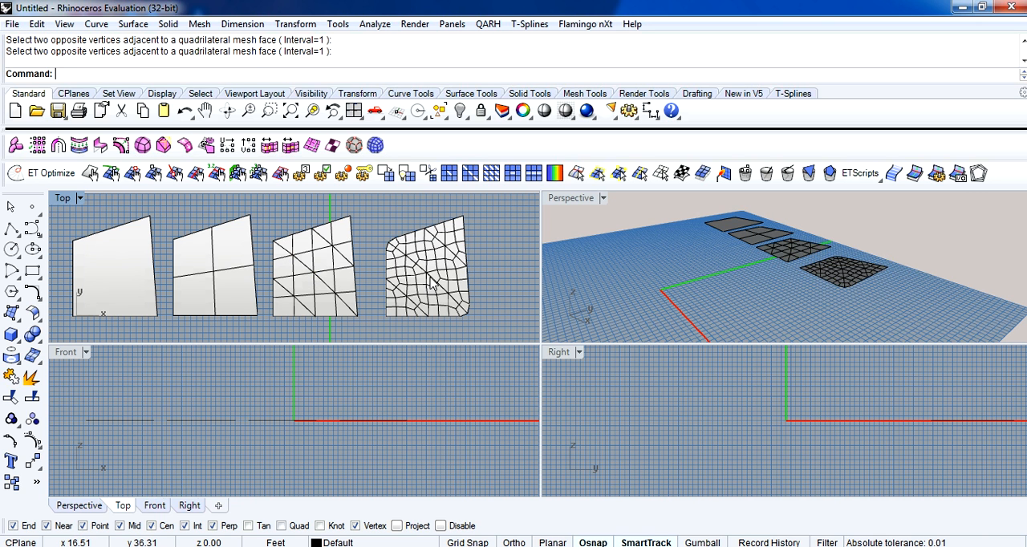
Add a single diagonal across one quadrilateral face of the 2×2 mesh with etMeshAddDiagonal, between its upper-edge midpoint and right-edge midpoint vertices.
scroll(432, 283, up, 2)
click(449, 174)
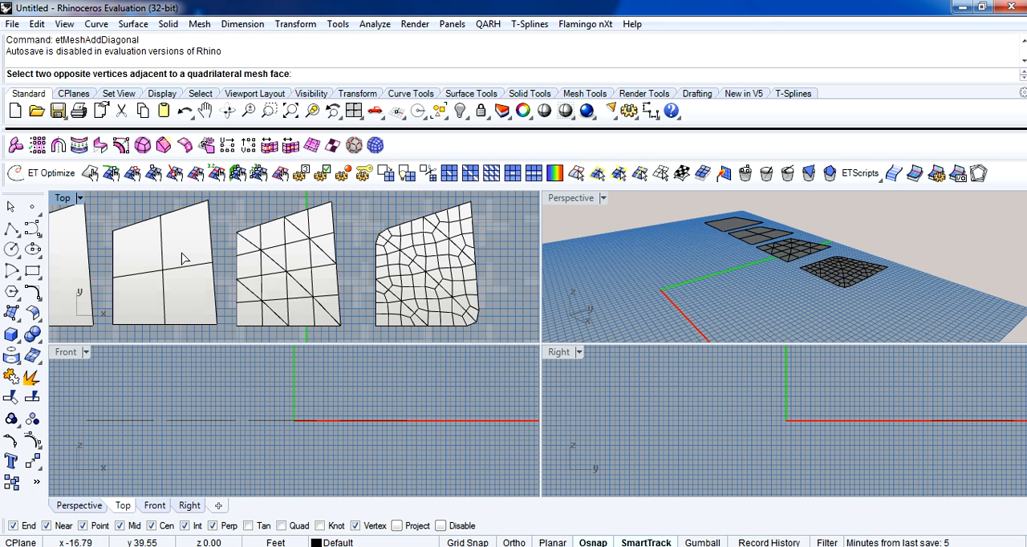
click(163, 227)
click(213, 266)
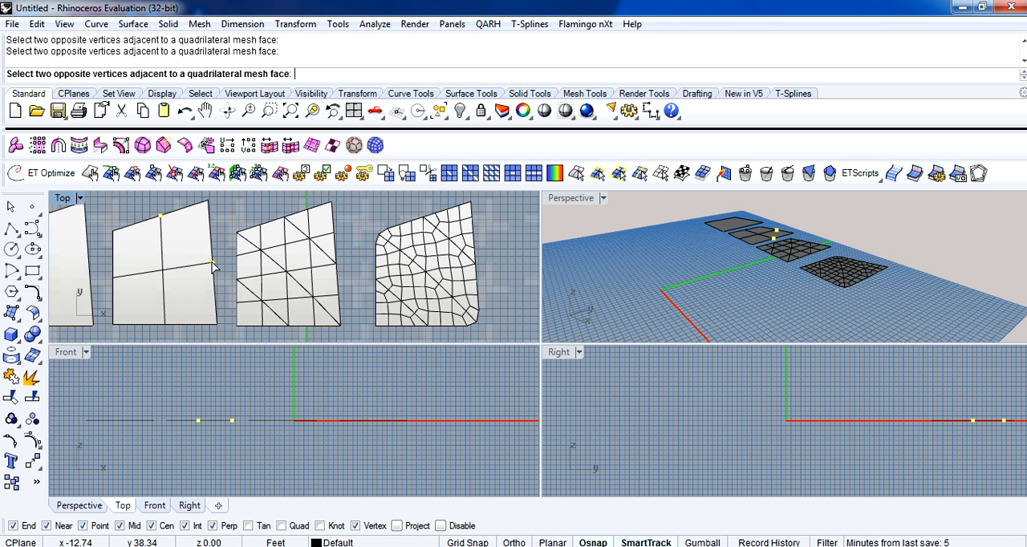
scroll(229, 287, down, 5)
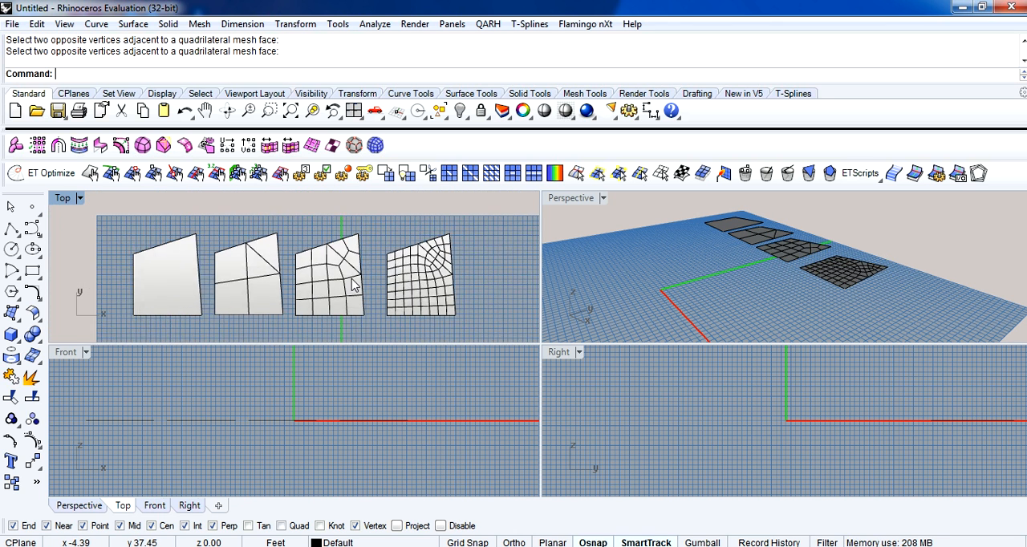
Delete all four linked meshes and draw a new triangular 3-D Face mesh in the Top view.
drag(169, 202, 486, 294)
key(Delete)
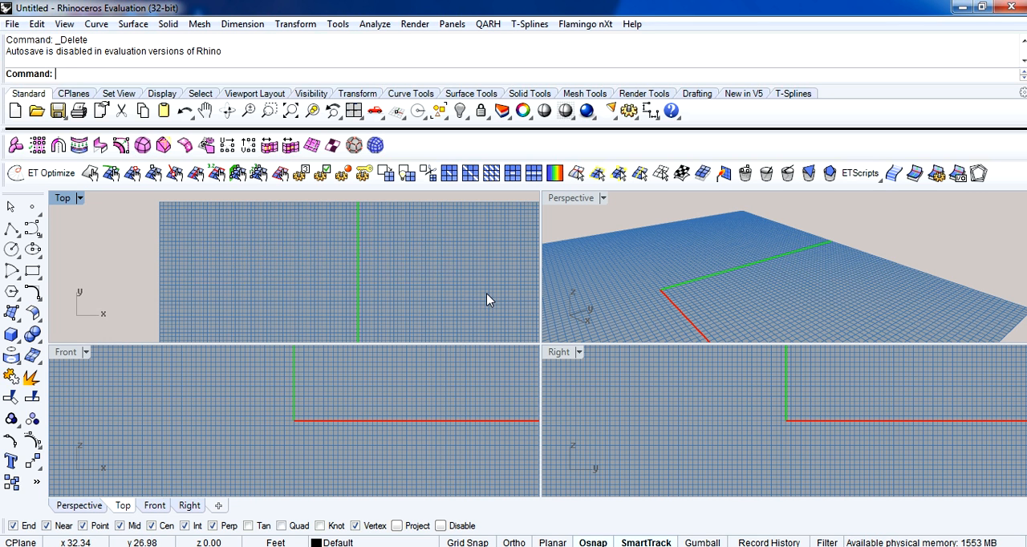
click(200, 24)
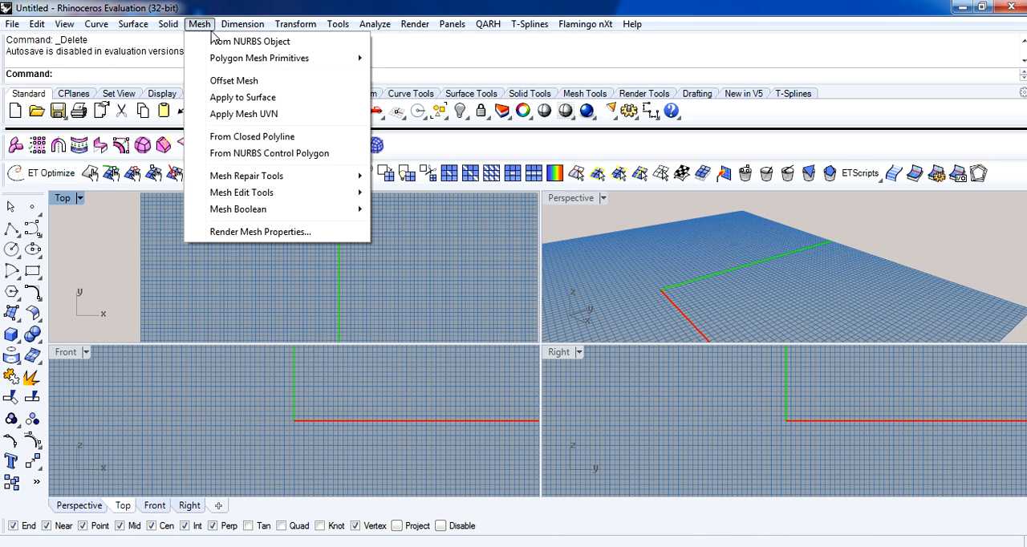
mouse_move(270, 61)
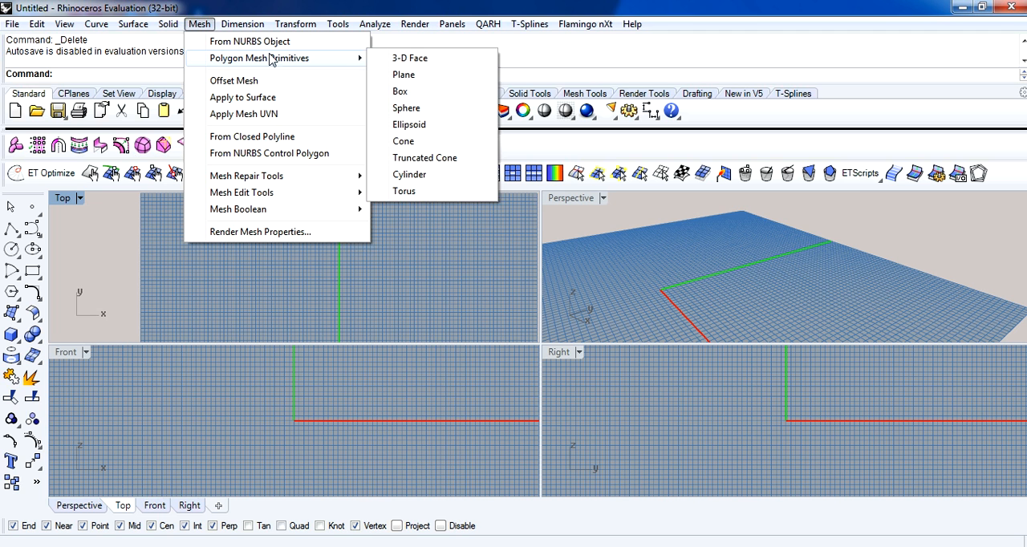
click(410, 58)
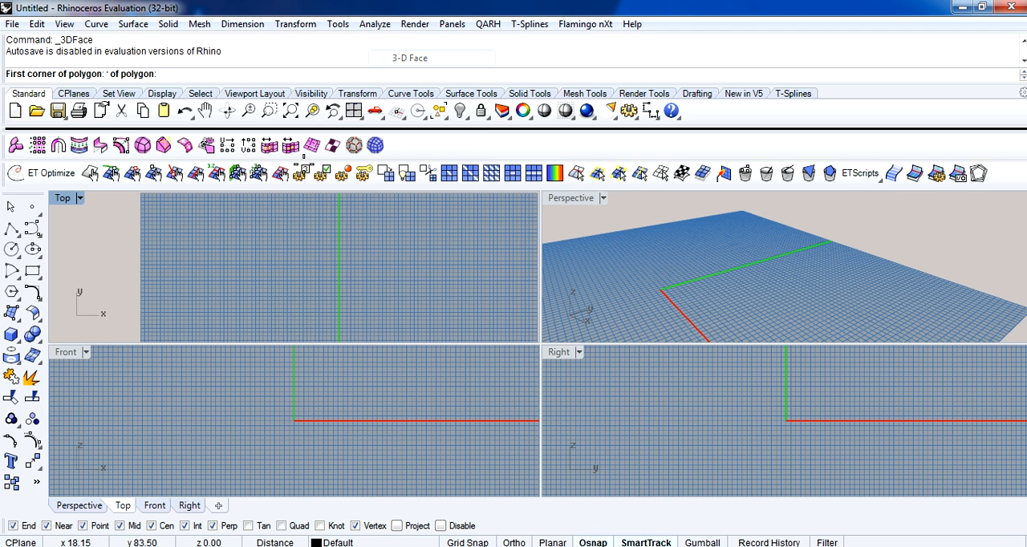
click(267, 224)
click(233, 269)
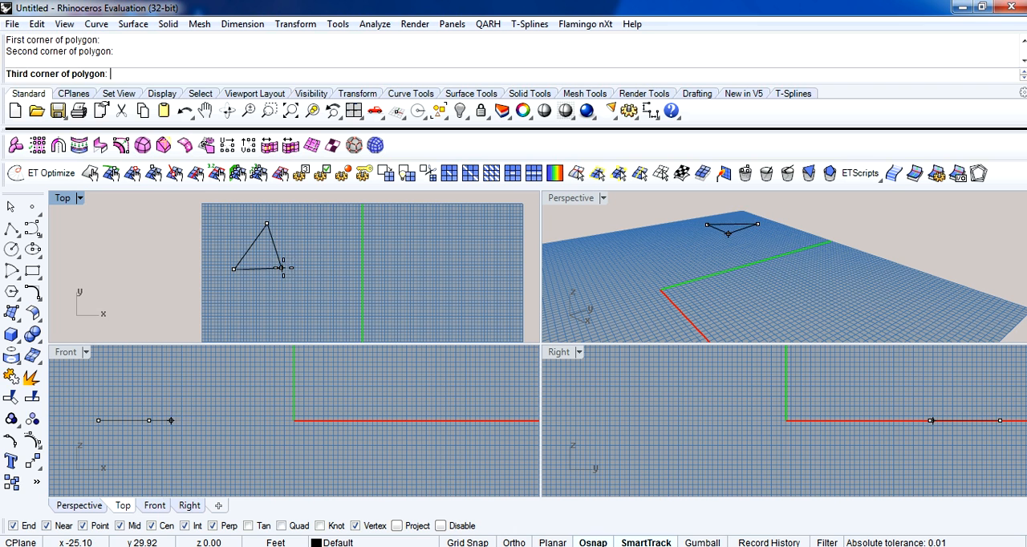
click(296, 268)
key(Return)
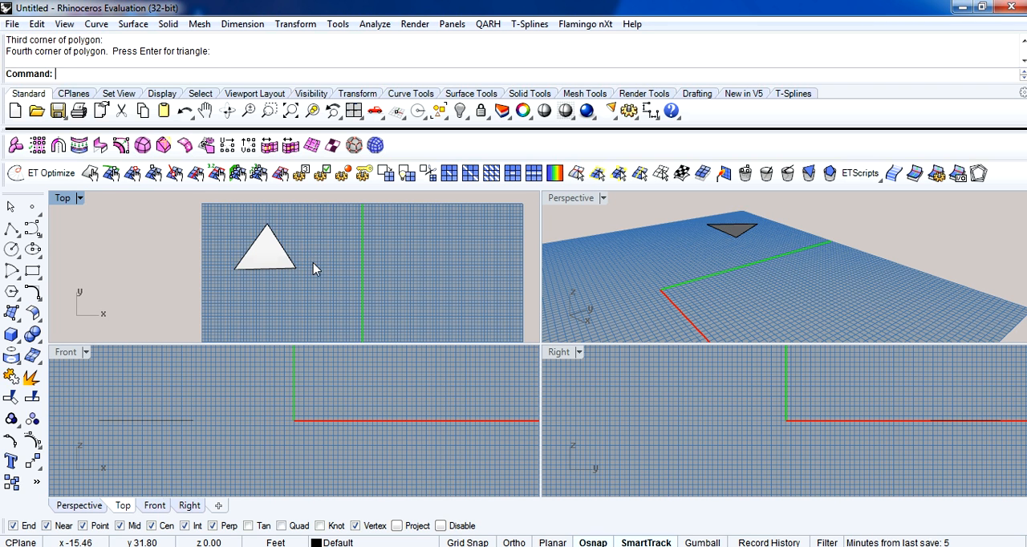
Subdivide the triangular mesh with etSubdivide using the CatmullClark rule.
scroll(313, 263, up, 3)
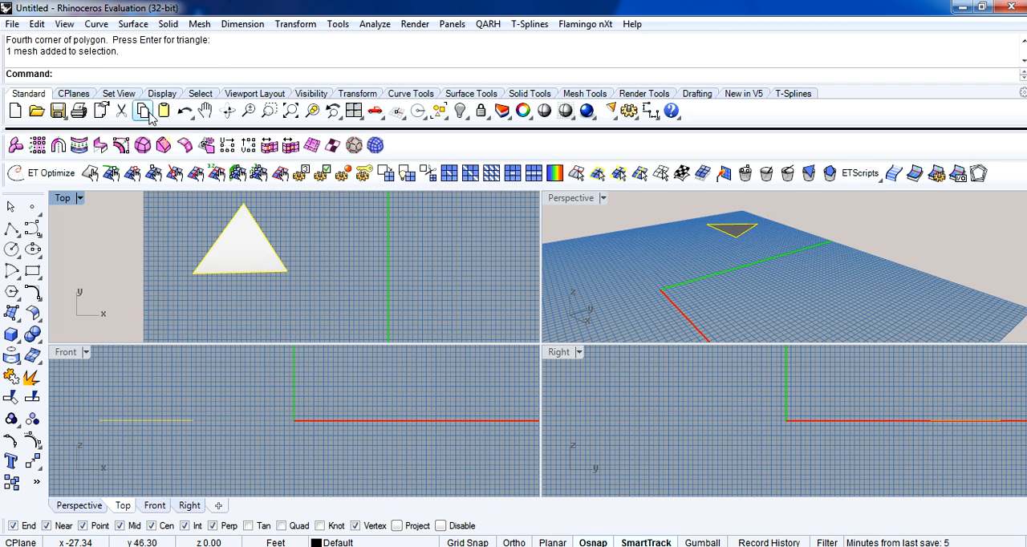
click(385, 173)
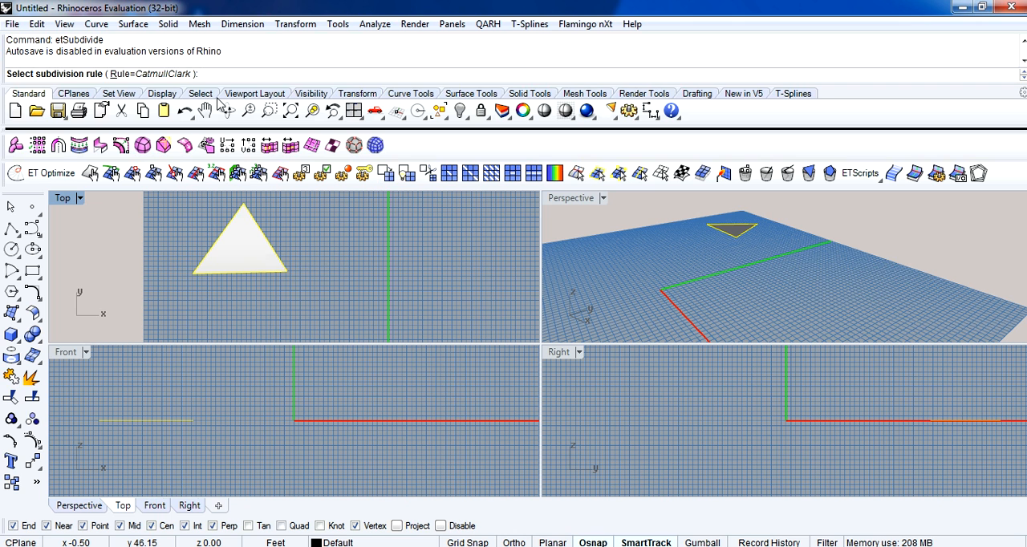
click(171, 73)
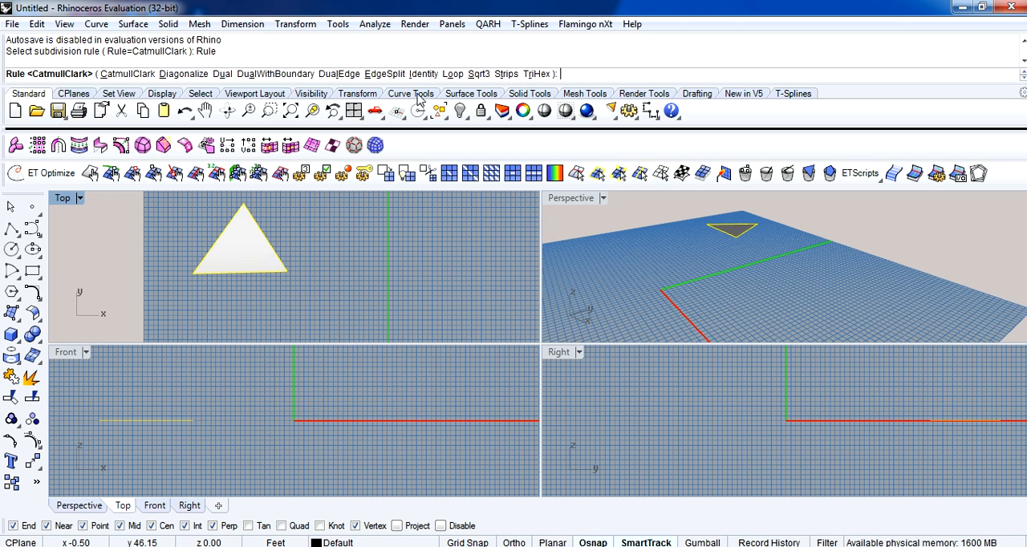
click(132, 73)
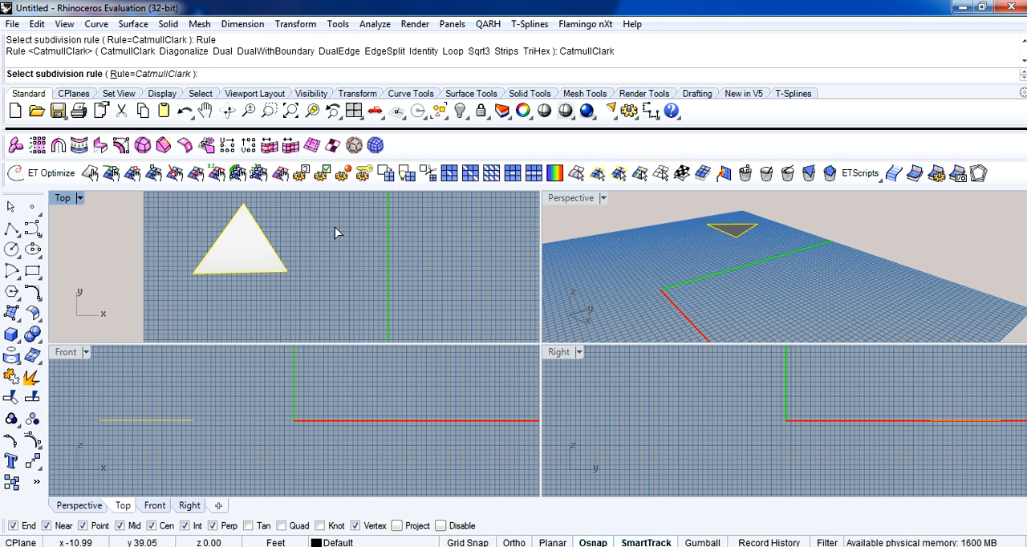
key(Return)
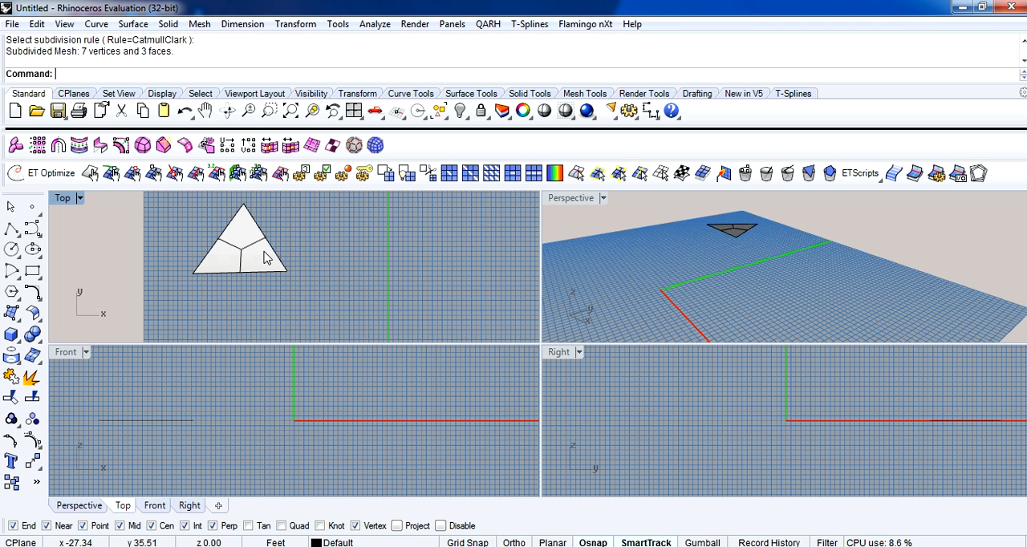
Move the subdivided triangle mesh off the base triangle so the two sit side by side.
click(267, 258)
click(297, 296)
key(alt)
drag(248, 254, 387, 256)
click(450, 225)
Try etSubdivide with the Loop rule on the base triangle, and move the linked subdivided mesh farther away from it.
click(251, 262)
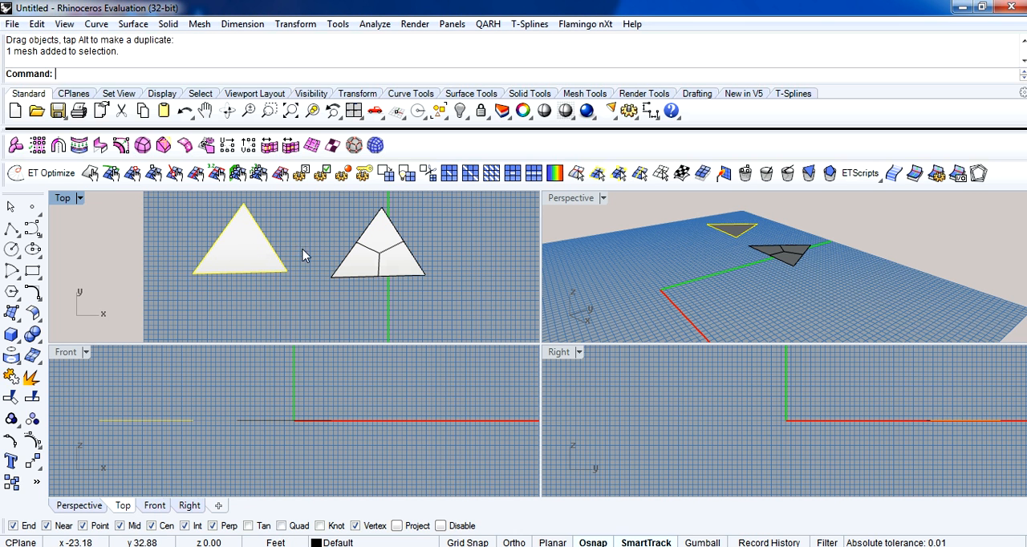
click(383, 175)
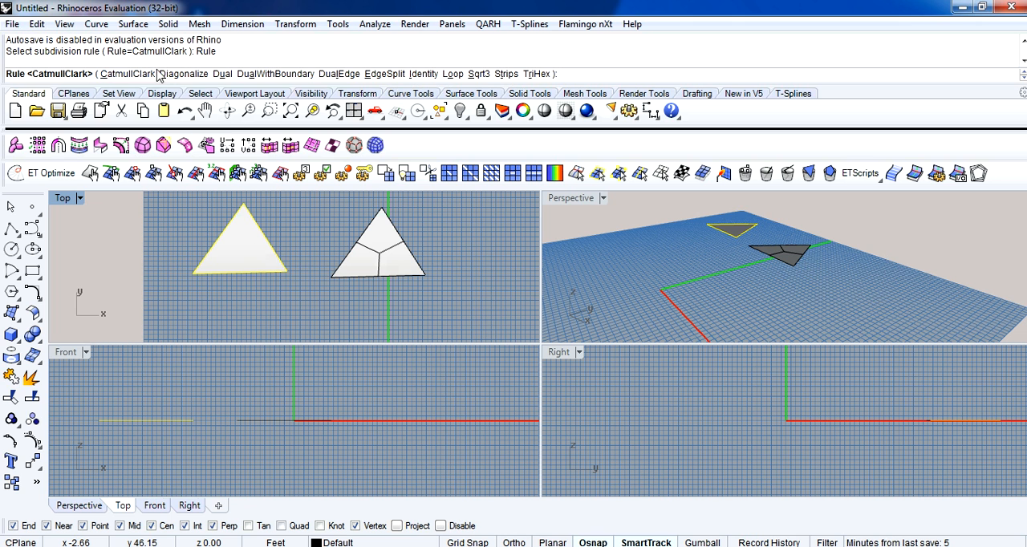
click(452, 74)
key(Return)
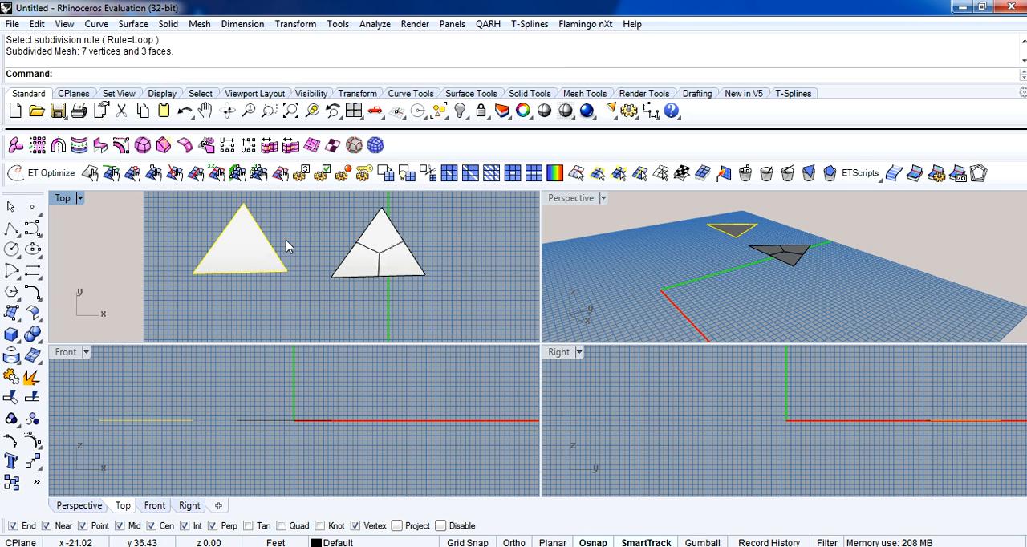
click(348, 248)
click(380, 259)
drag(381, 259, 414, 259)
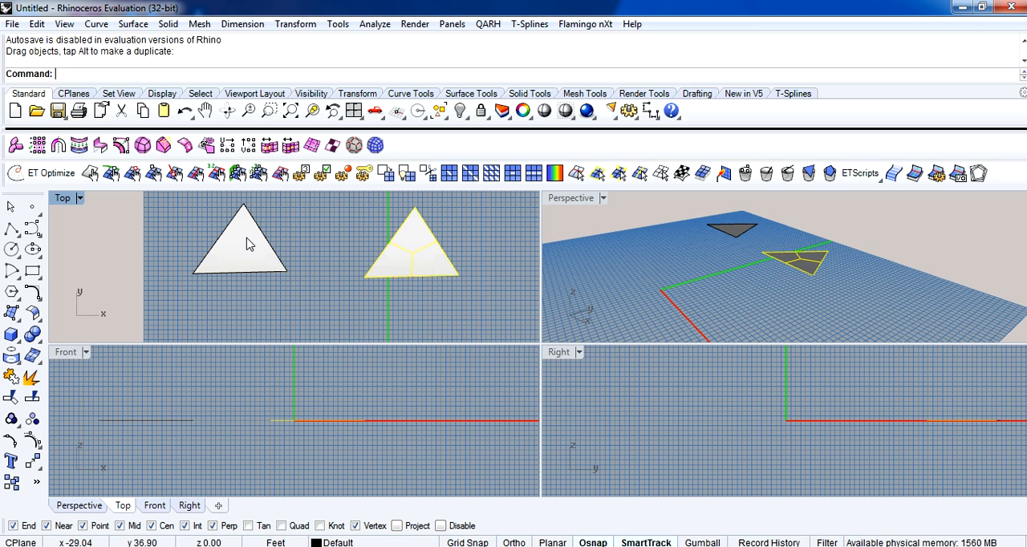
Try etSubdivide on the base triangle once more, keeping the Loop rule.
click(257, 248)
click(385, 172)
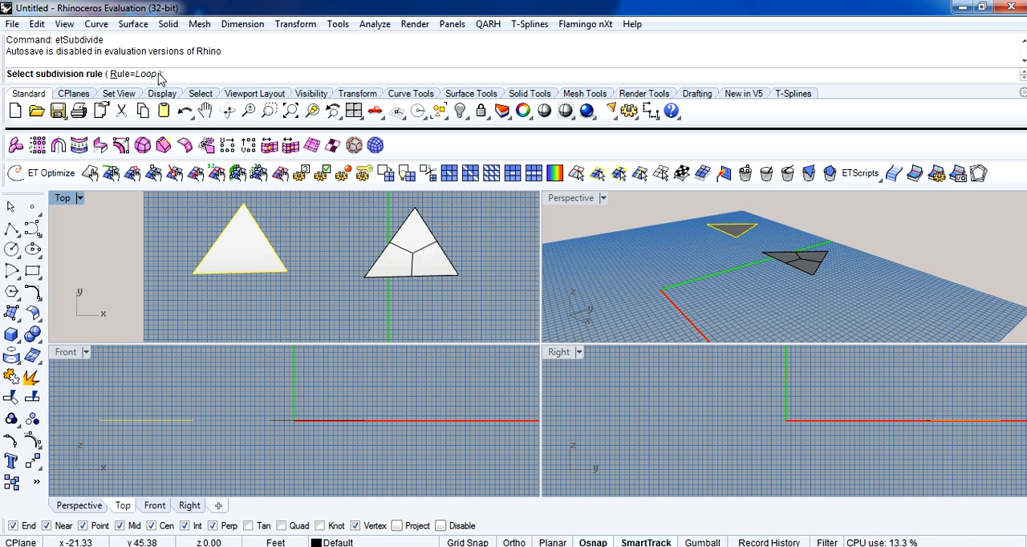
key(Return)
click(300, 226)
Apply etSubdivide to the base triangle with the Sqrt3 rule.
click(264, 251)
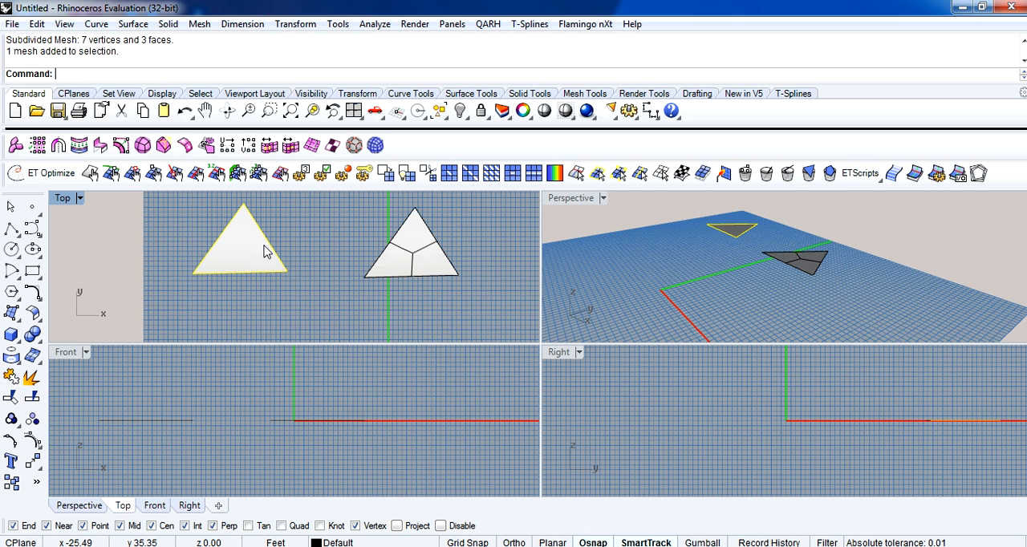
click(385, 172)
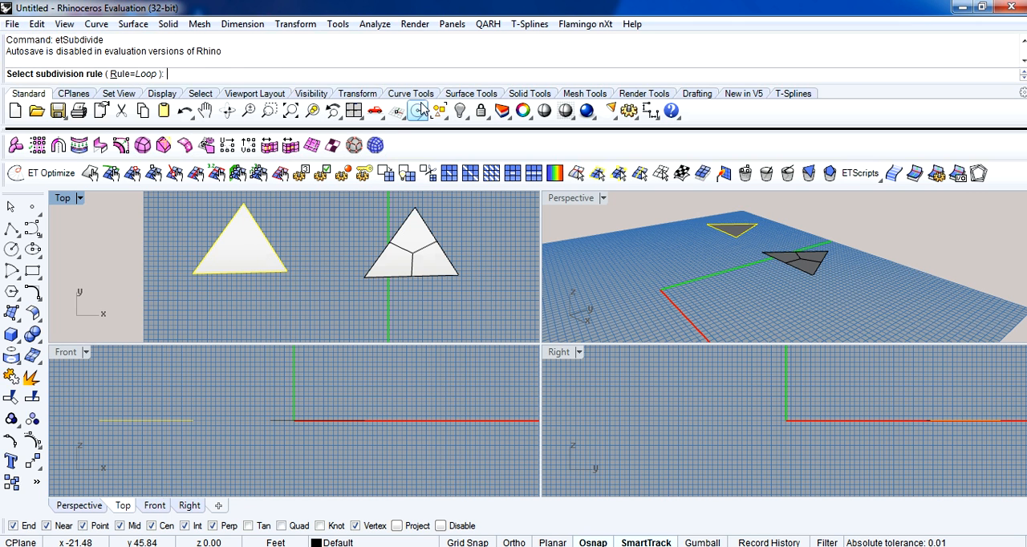
click(164, 74)
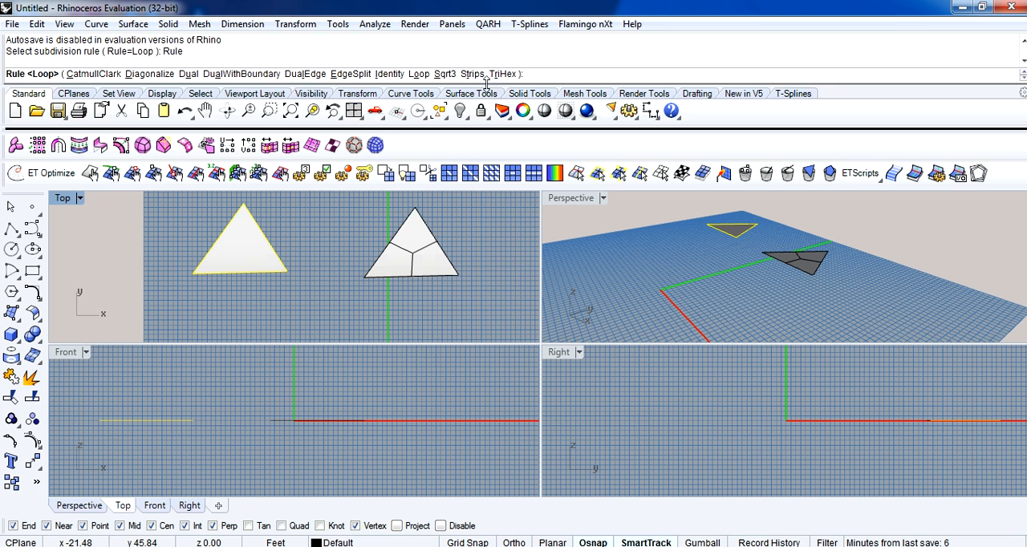
click(445, 74)
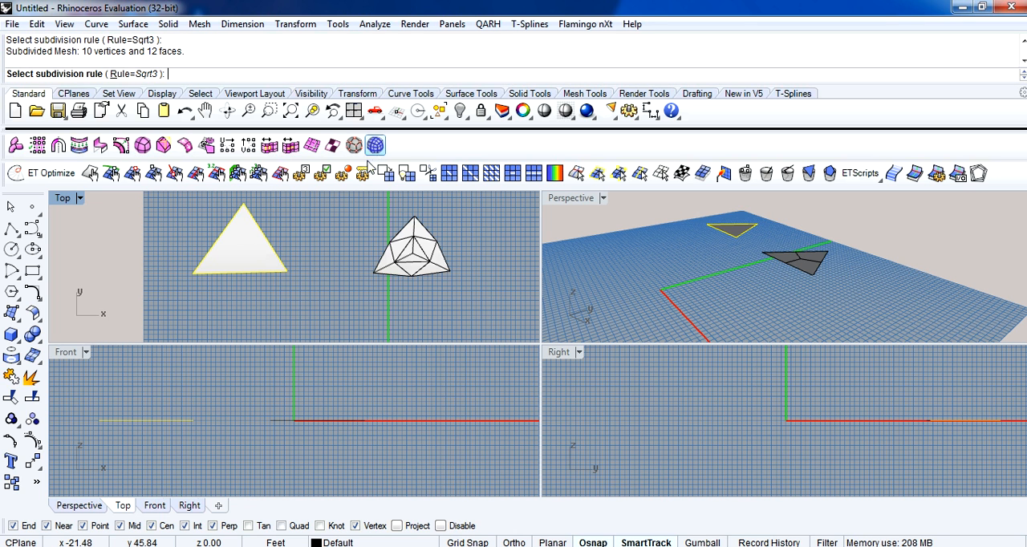
key(Return)
Reposition the Sqrt3 subdivided mesh close beside the base triangle.
click(434, 249)
drag(431, 258, 325, 251)
click(349, 236)
scroll(349, 237, up, 2)
right_drag(349, 236, 400, 236)
click(401, 255)
drag(401, 255, 432, 268)
Apply etSubdivide to the base triangle with the Diagonalize rule.
click(314, 250)
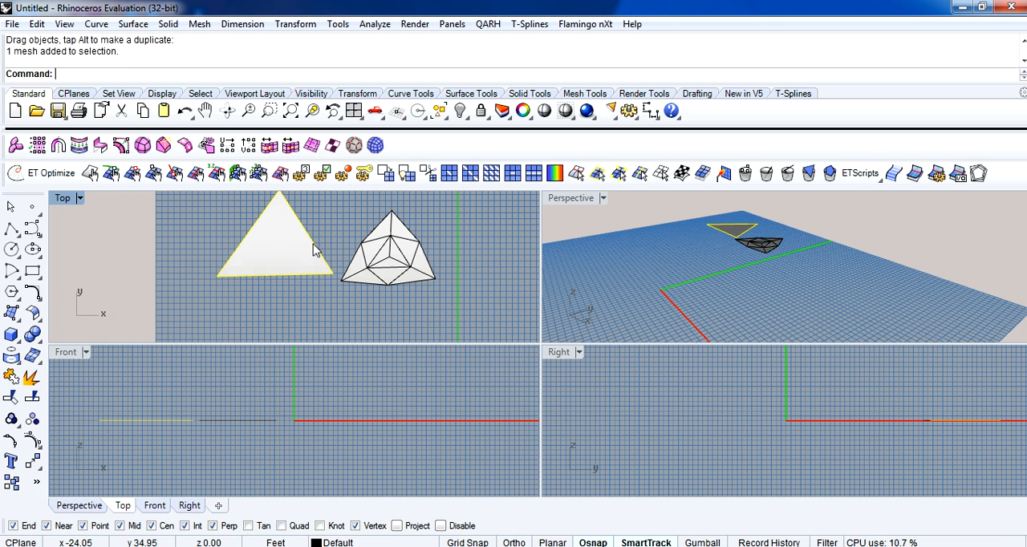
click(387, 178)
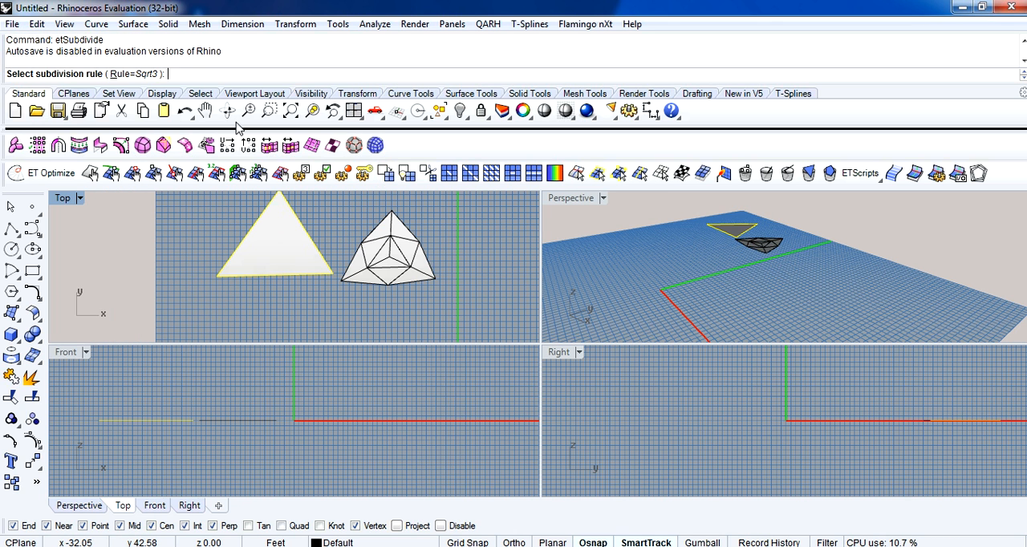
click(141, 74)
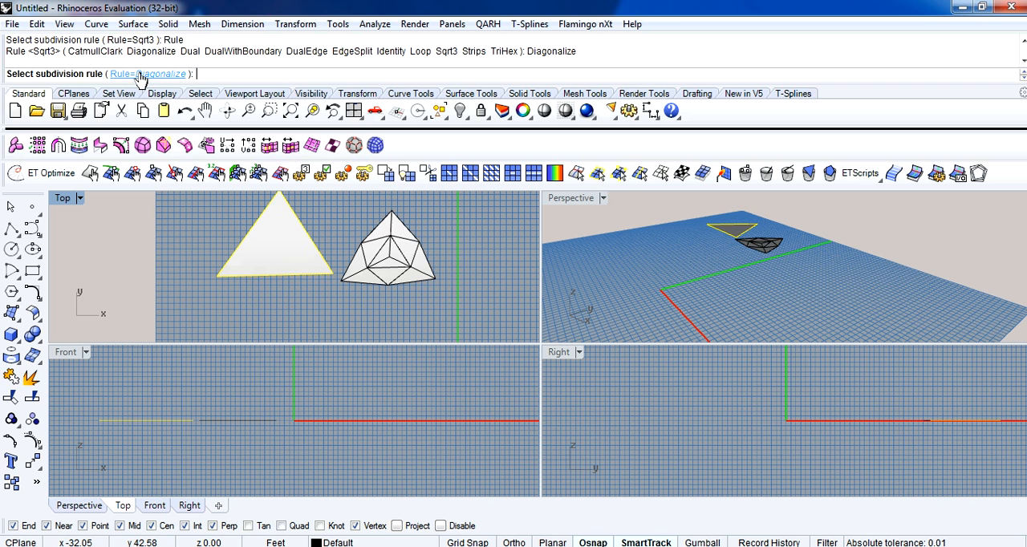
key(Return)
click(466, 264)
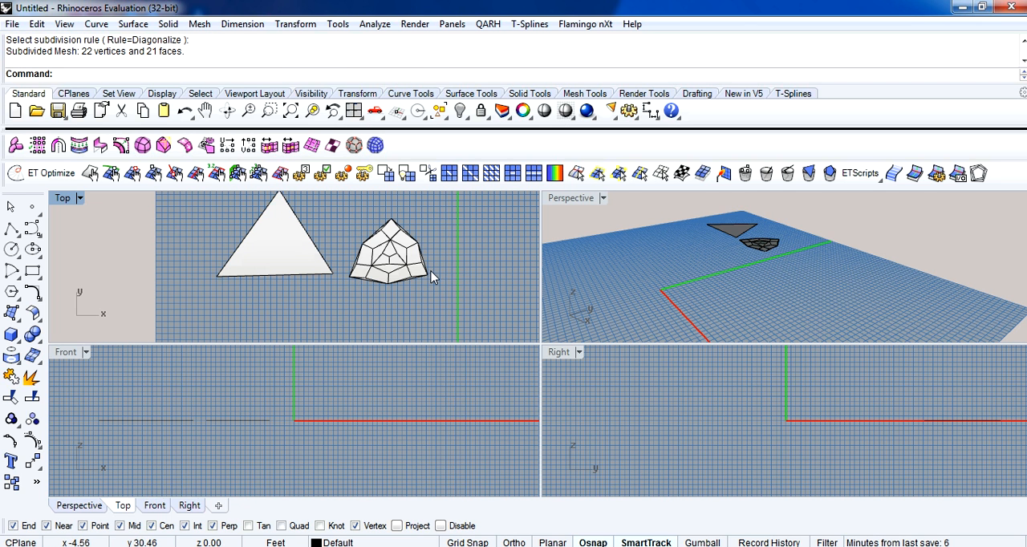
Delete the diagonalized subdivided mesh and subdivide the remaining base triangle with the Loop rule.
click(399, 257)
key(Delete)
click(275, 252)
right_drag(448, 225, 451, 255)
click(386, 173)
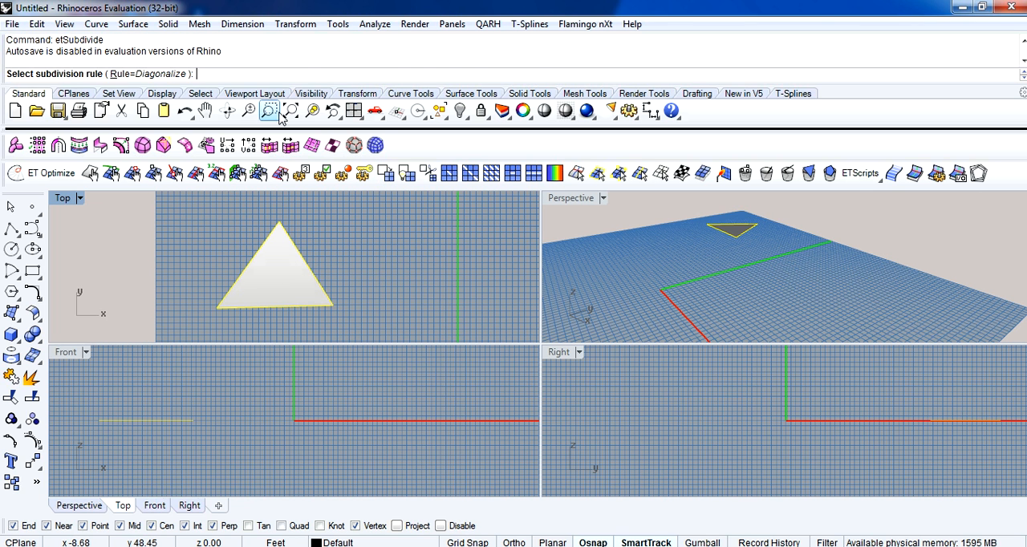
click(178, 74)
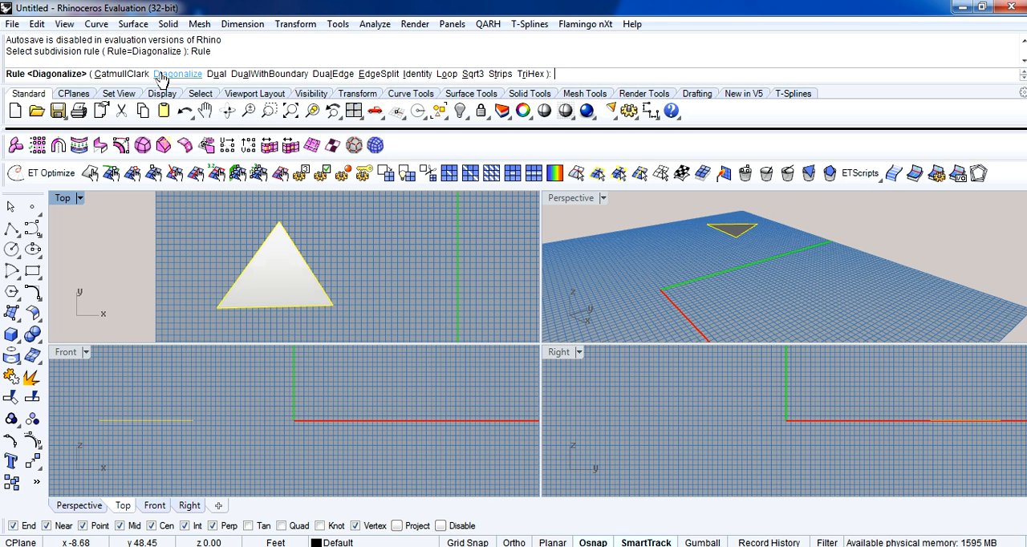
click(447, 73)
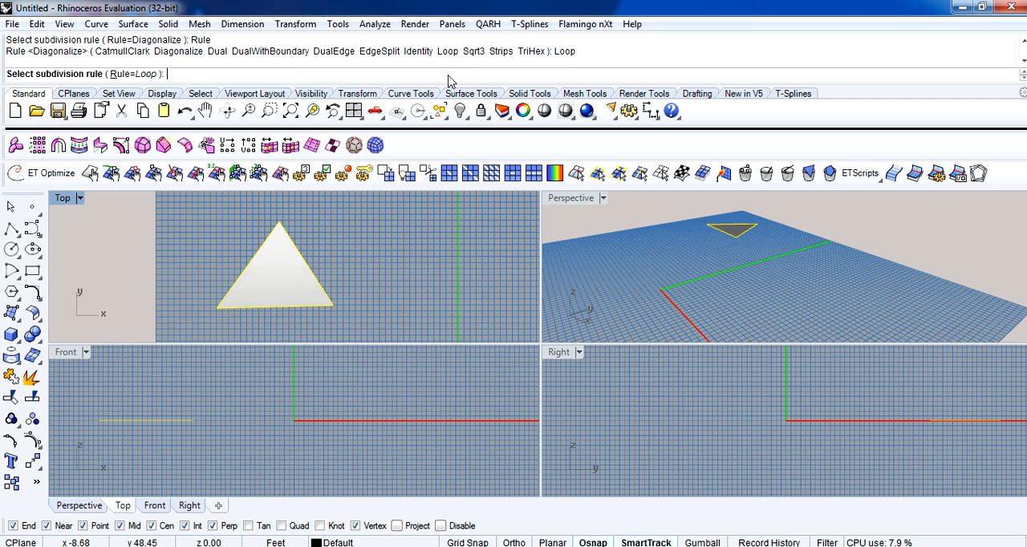
key(Return)
click(381, 264)
Move the Loop subdivided mesh off the base triangle to just beside it.
click(308, 297)
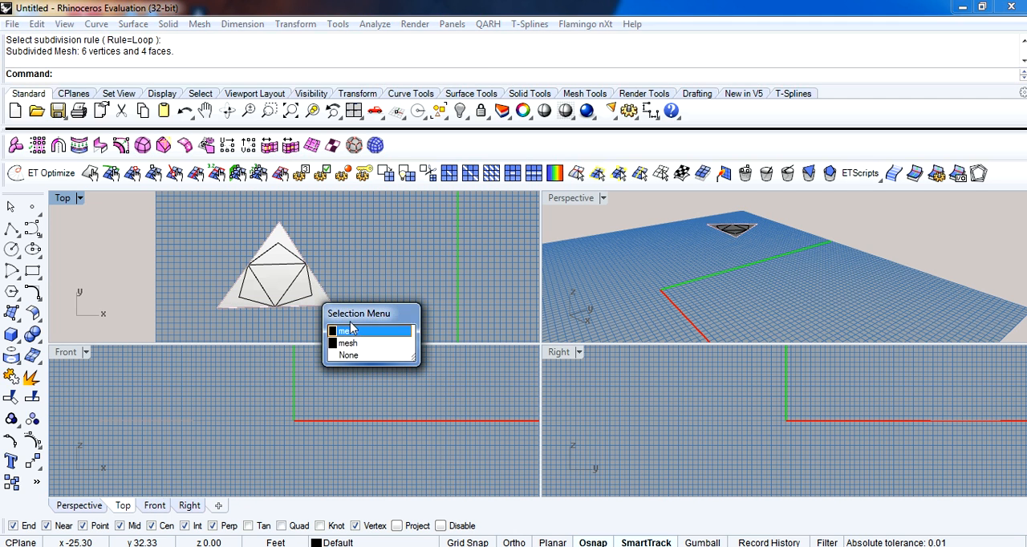
click(353, 345)
drag(296, 294, 388, 287)
click(433, 274)
Subdivide the first Loop mesh again with etSubdivide, keeping the Loop rule.
click(401, 281)
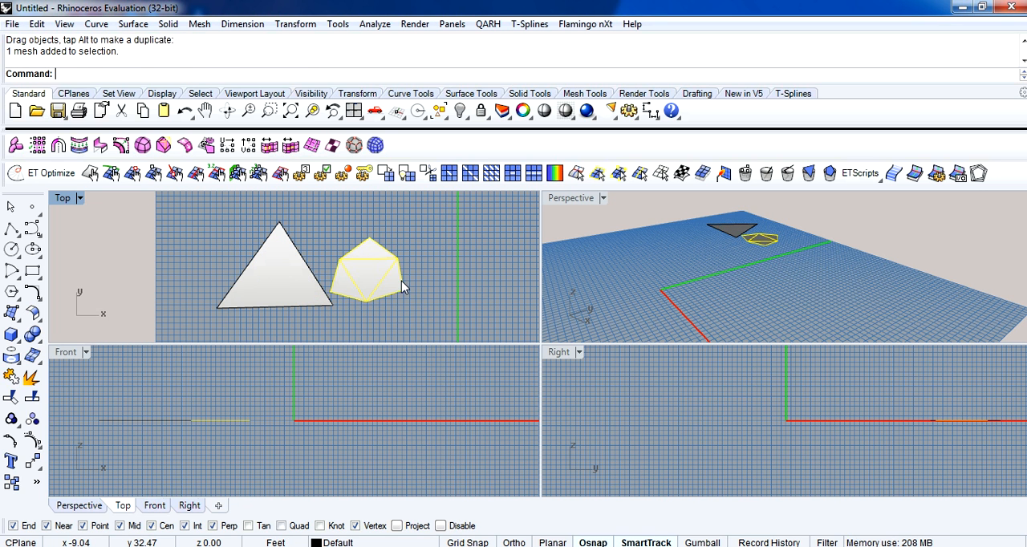
click(386, 174)
key(Return)
click(482, 291)
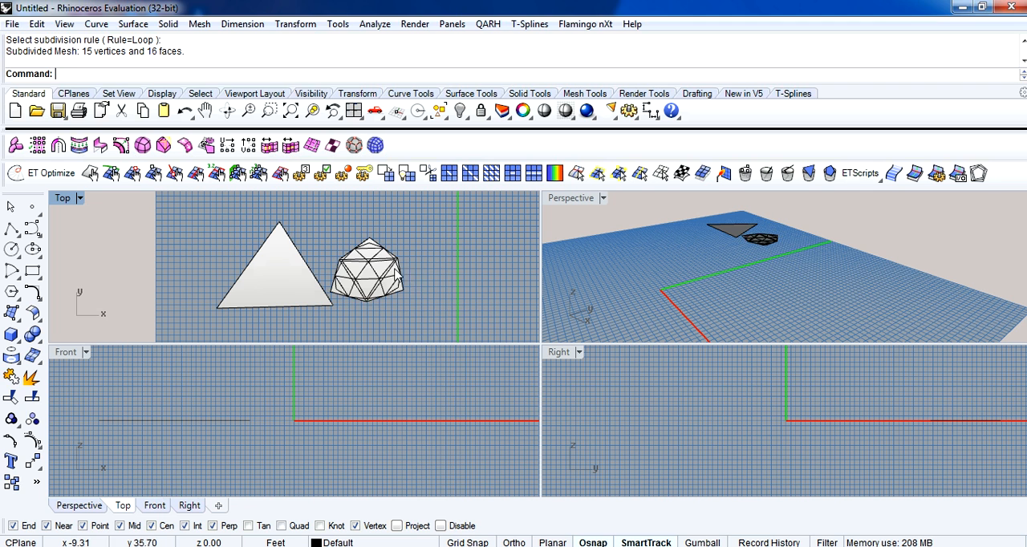
Move the second-level Loop mesh aside and delete both subdivided meshes, leaving the base triangle.
click(393, 274)
click(427, 320)
drag(377, 302, 386, 252)
click(480, 314)
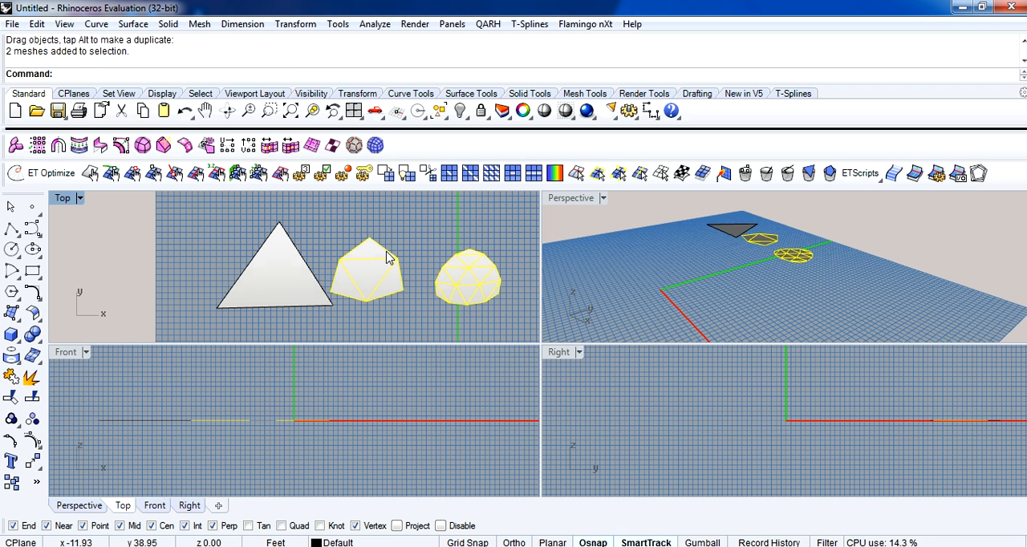
key(Delete)
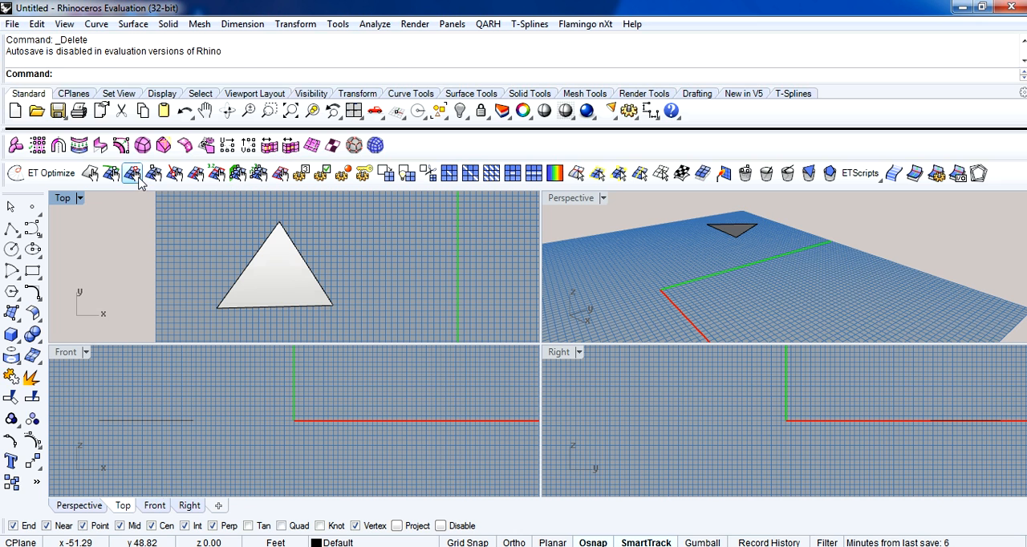
Flag all three corner vertices of the base triangle as fixed.
click(139, 181)
click(281, 233)
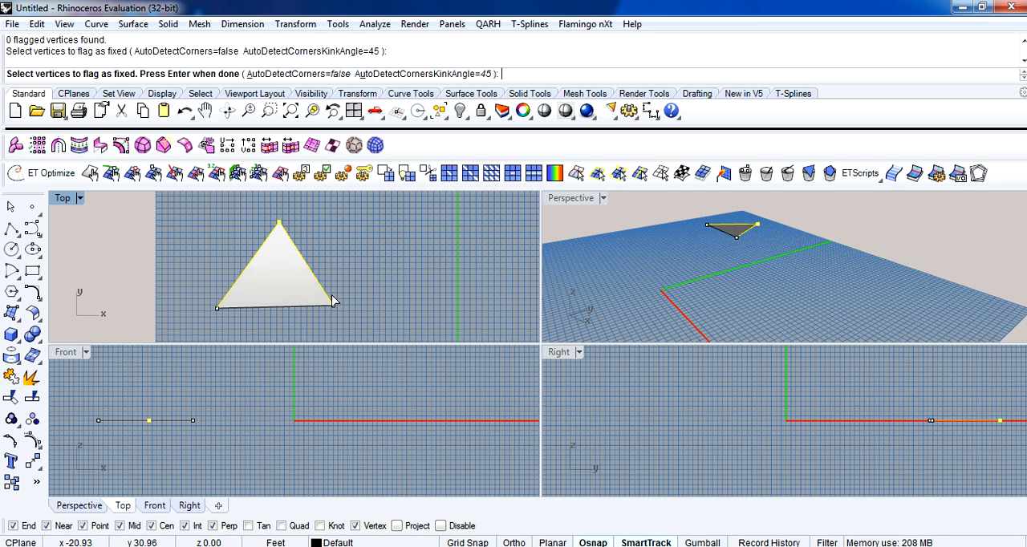
click(334, 303)
click(218, 307)
key(Return)
Subdivide the fixed-corner base triangle with etSubdivide, keeping the Loop rule.
click(289, 270)
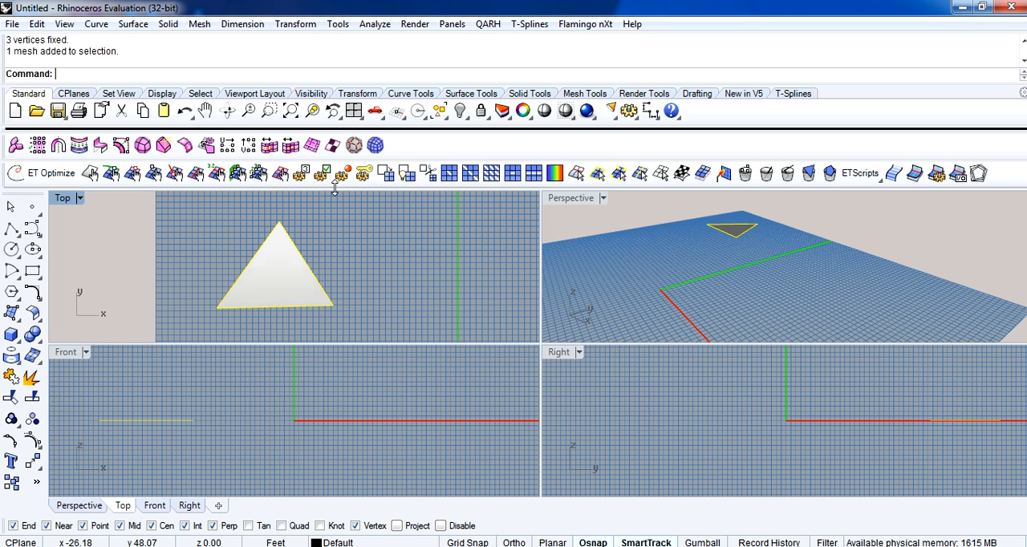
click(386, 174)
key(Return)
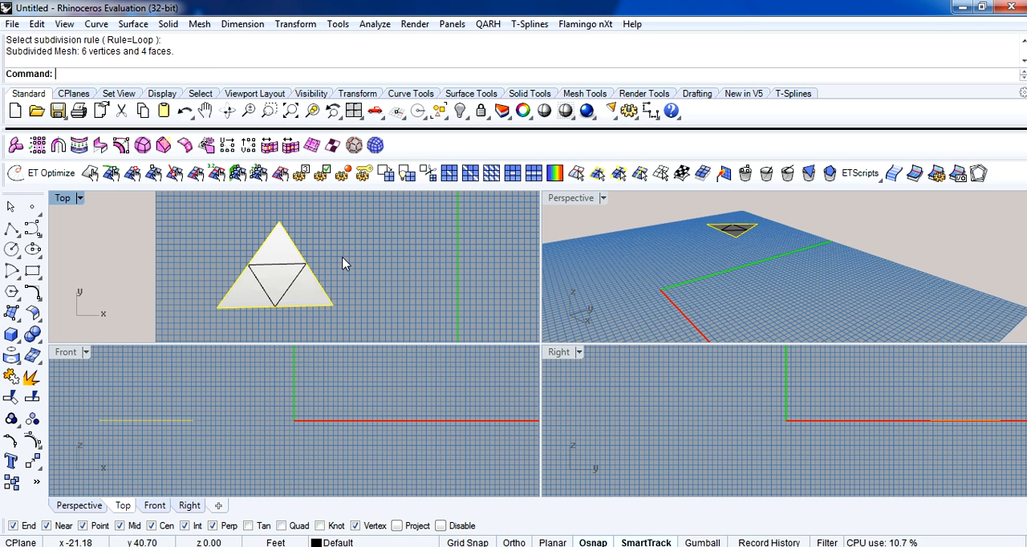
Move the new Loop subdivided mesh off the fixed-corner triangle to just beside it.
click(316, 283)
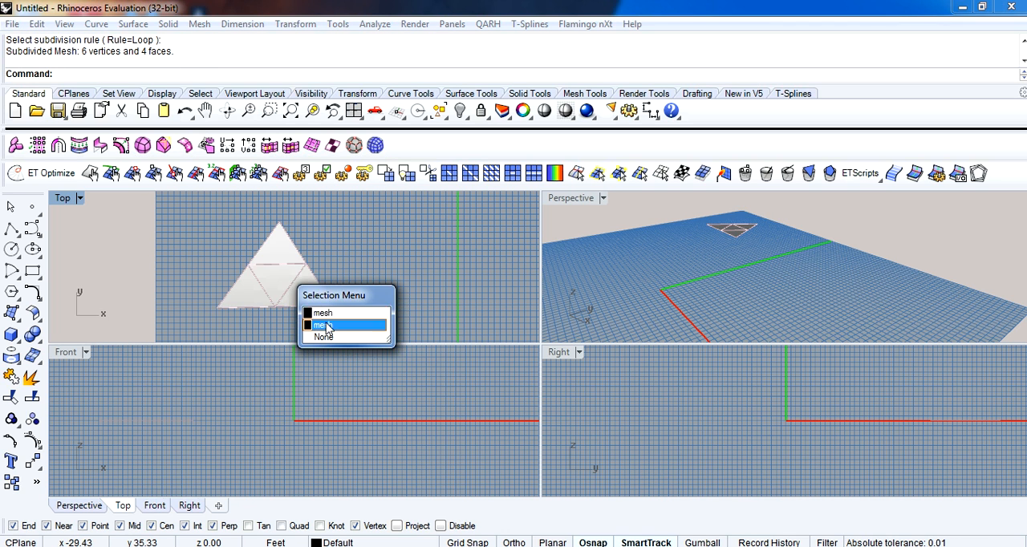
click(345, 313)
drag(287, 286, 396, 279)
scroll(399, 283, down, 2)
right_drag(425, 269, 364, 272)
drag(342, 283, 361, 284)
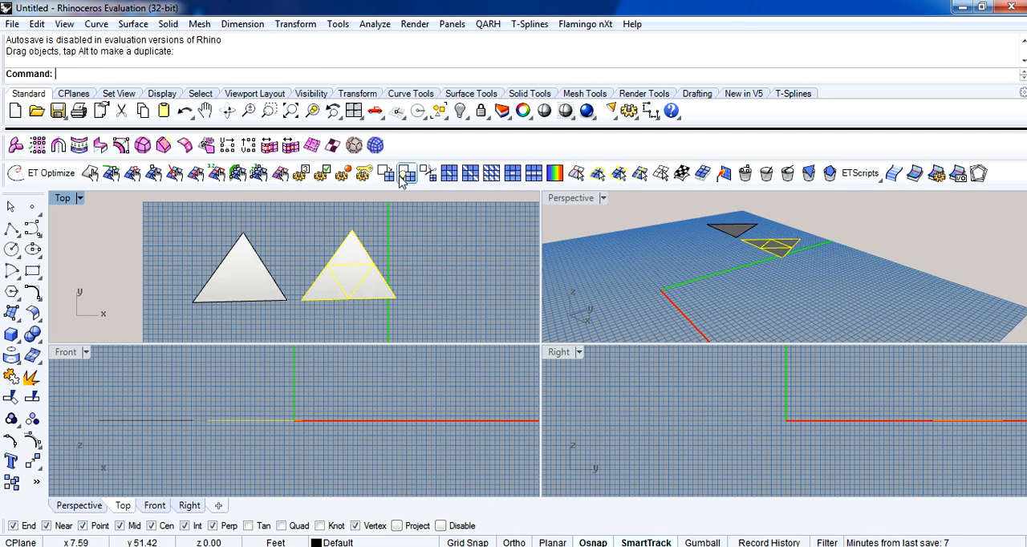
Subdivide the four-face mesh again with the Loop rule and move the result into line beside it.
click(386, 173)
key(Return)
click(365, 282)
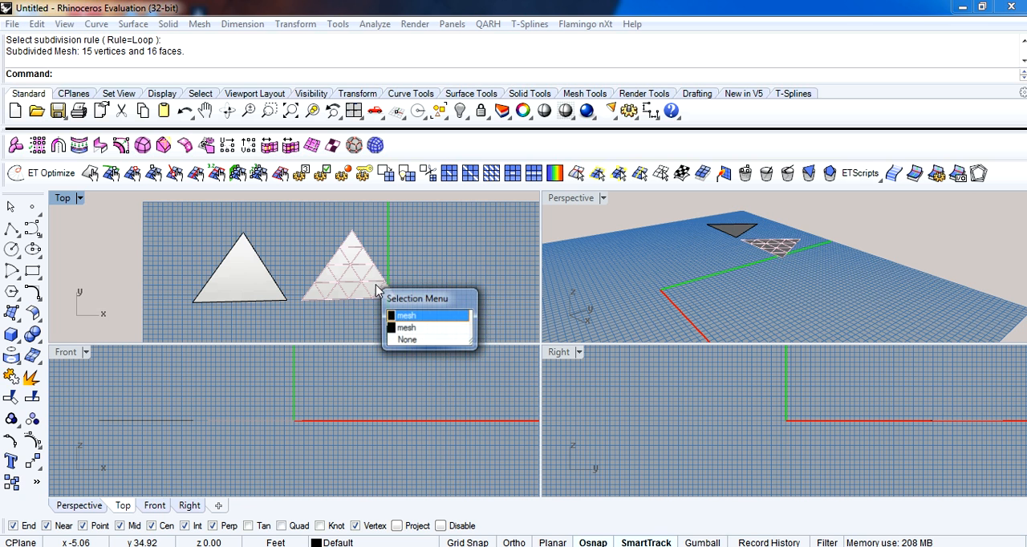
click(412, 325)
drag(397, 287, 463, 282)
scroll(463, 286, down, 2)
right_drag(444, 298, 418, 274)
drag(336, 265, 502, 265)
drag(436, 256, 350, 256)
drag(497, 256, 411, 256)
Subdivide the second-level Loop mesh with etSubdivide using the Diagonalize rule.
click(385, 173)
click(125, 74)
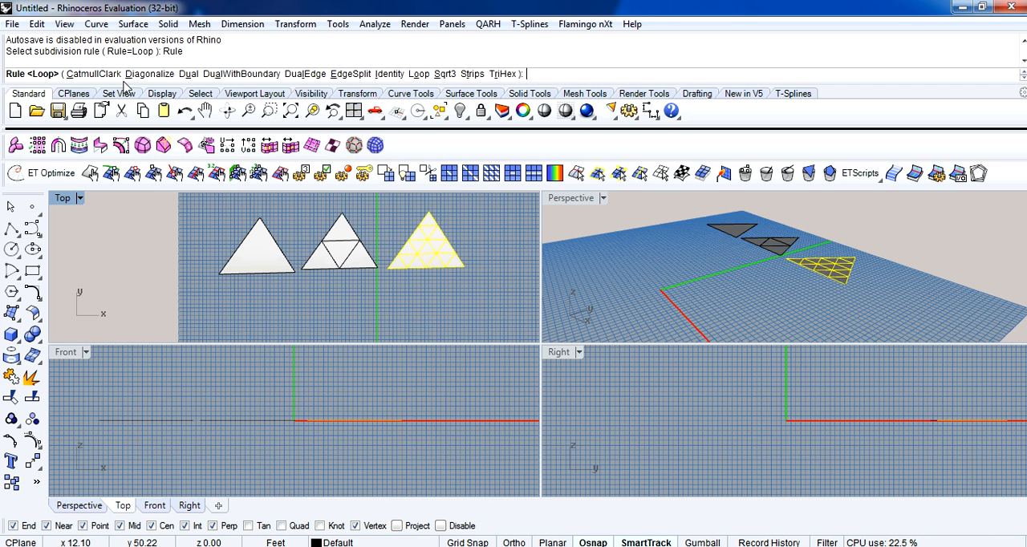
click(149, 74)
key(Return)
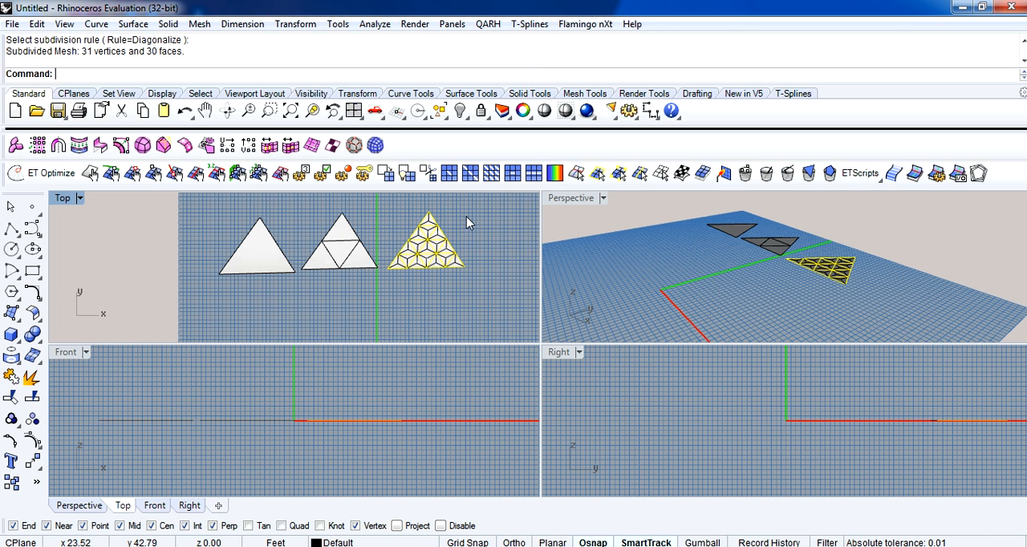
Move the diagonalized mesh beside the second-level Loop mesh as the fourth triangle in the row.
scroll(442, 253, up, 4)
click(446, 263)
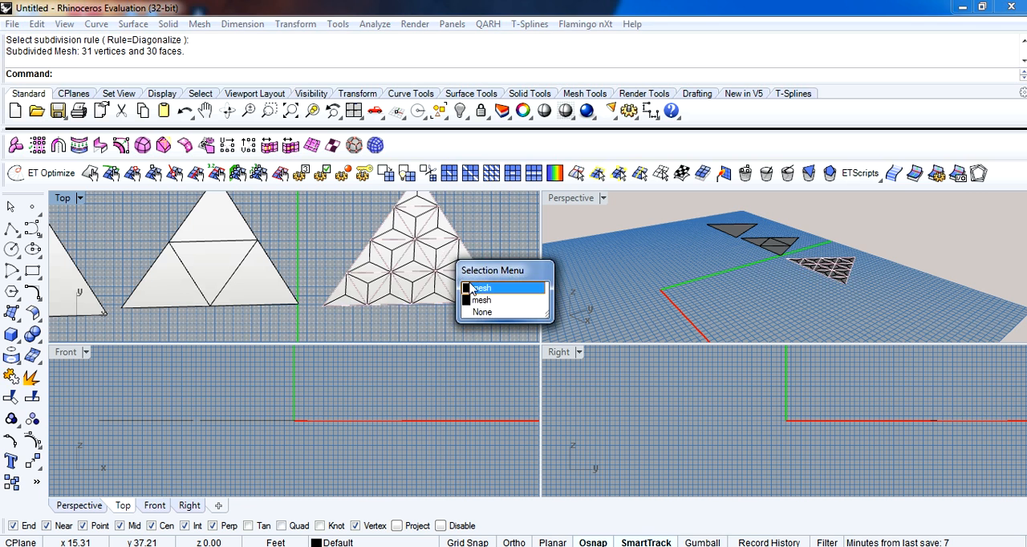
click(482, 292)
scroll(479, 295, down, 4)
right_drag(468, 300, 354, 281)
drag(347, 272, 431, 270)
key(alt)
click(404, 296)
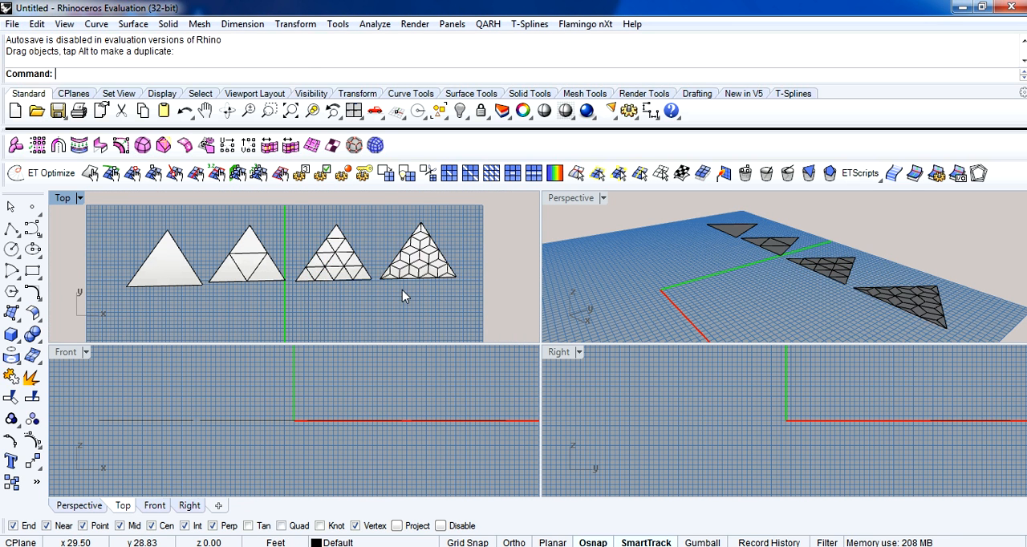
Examine the row of triangle meshes from the base through both Loop levels to the diagonalized pattern.
scroll(405, 290, up, 3)
right_drag(426, 272, 419, 295)
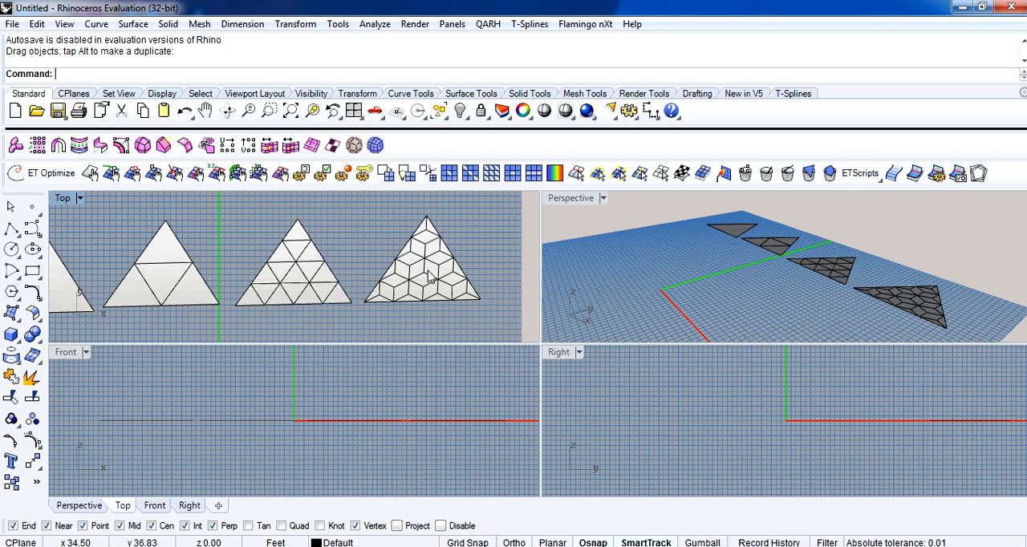
scroll(429, 277, down, 3)
right_drag(479, 287, 470, 304)
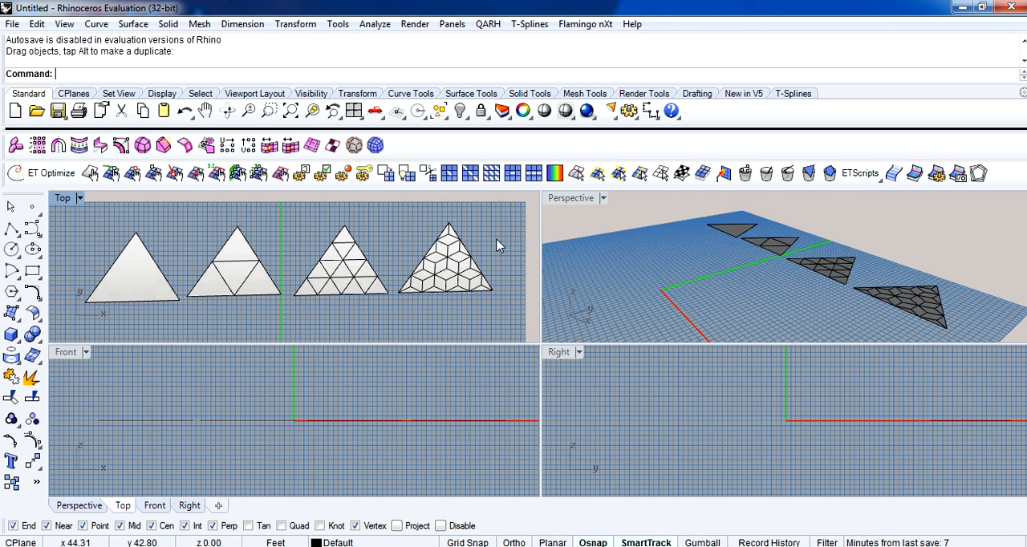
click(170, 282)
click(264, 320)
scroll(267, 313, down, 1)
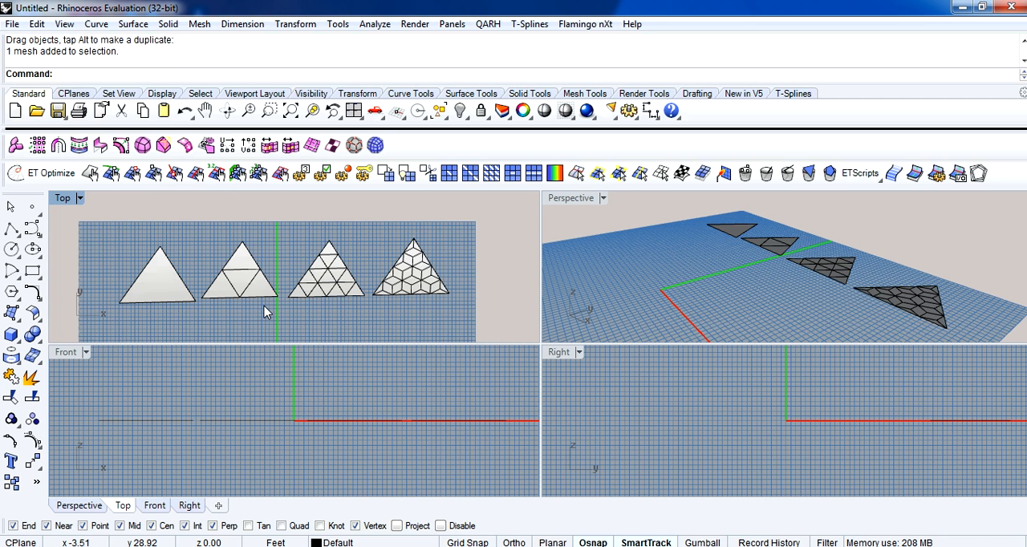
scroll(267, 313, up, 1)
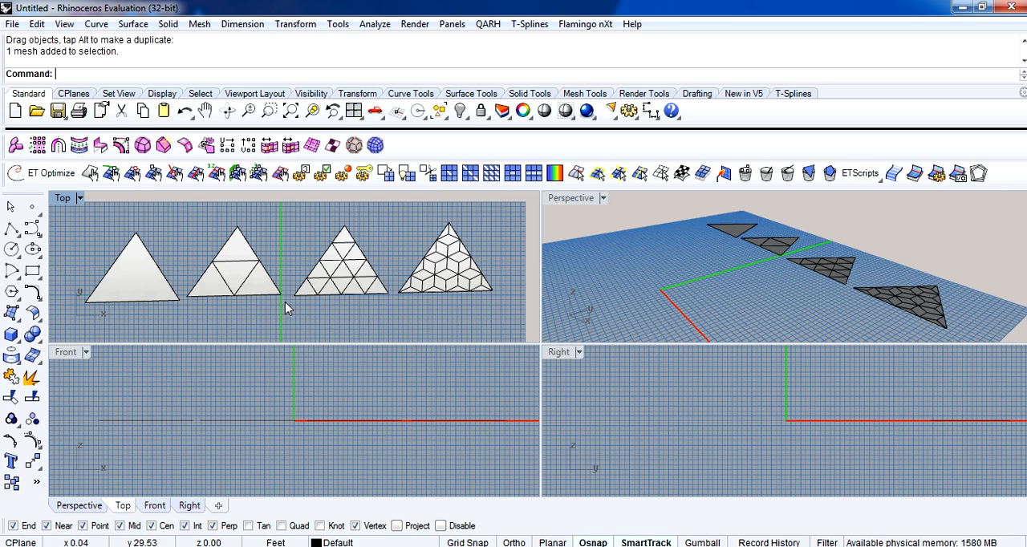